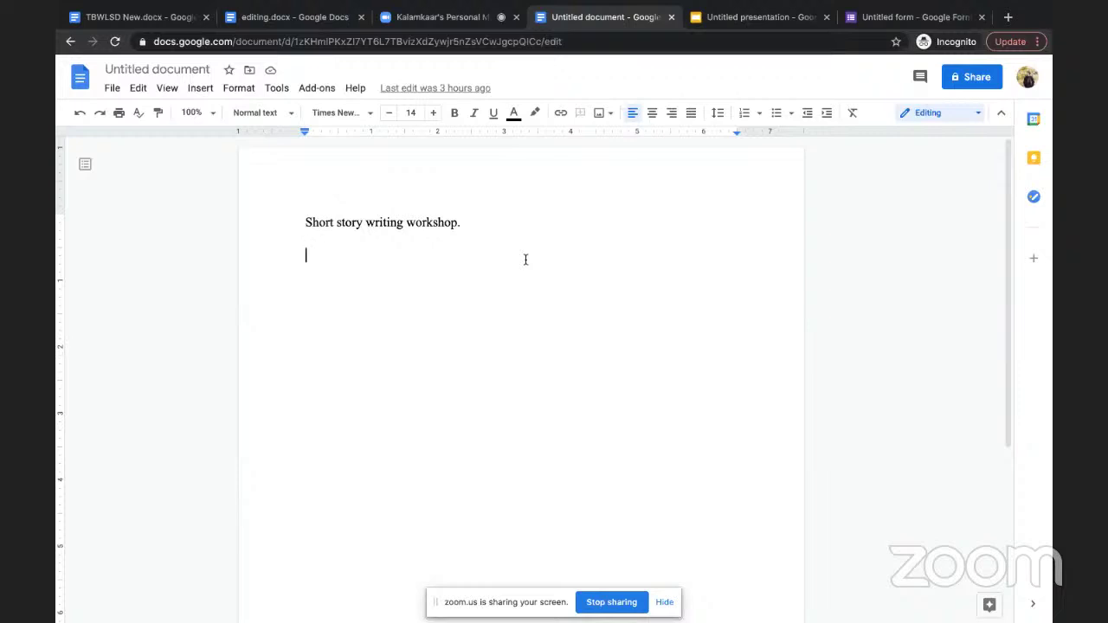
Look over the submission form's questions and responses and the Zoom meeting's chat, returning to the untitled short story document
left_click(922, 18)
left_click(737, 109)
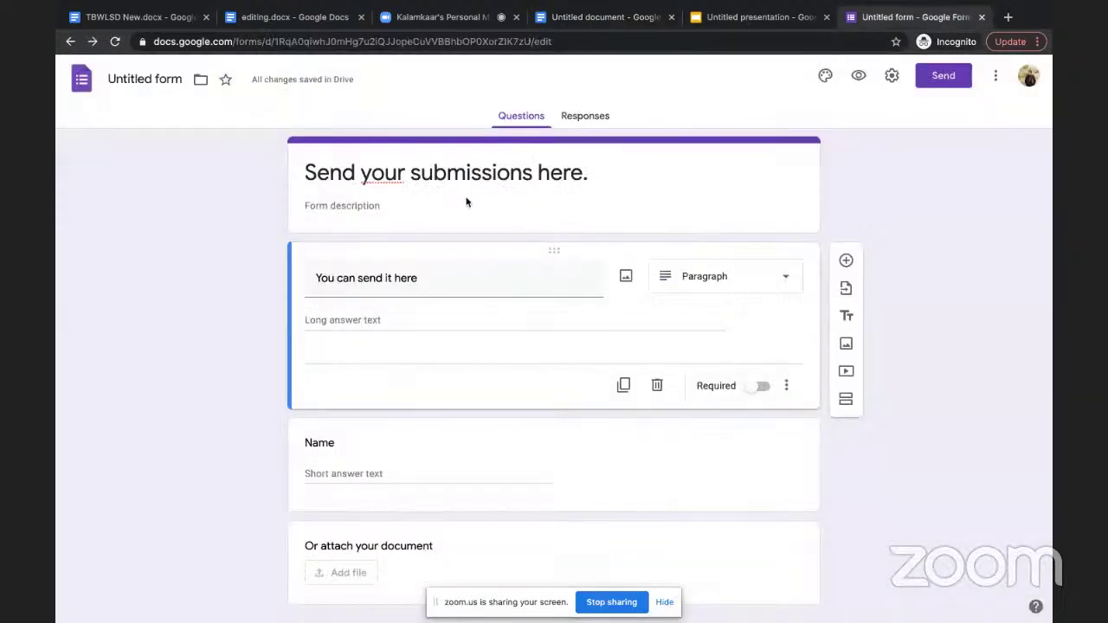
left_click(581, 118)
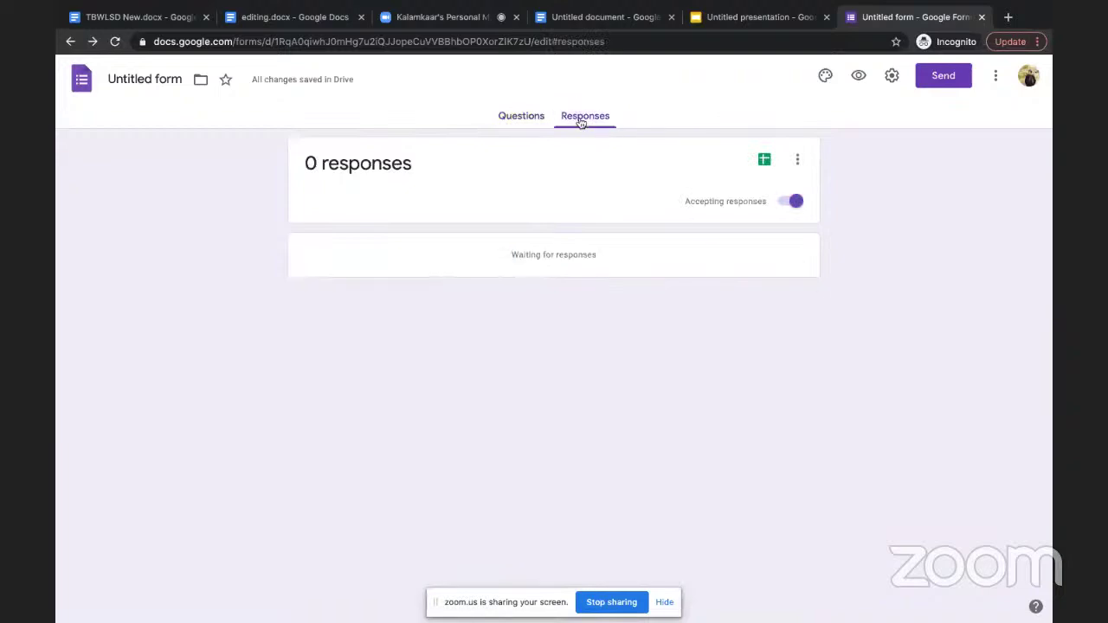
left_click(509, 121)
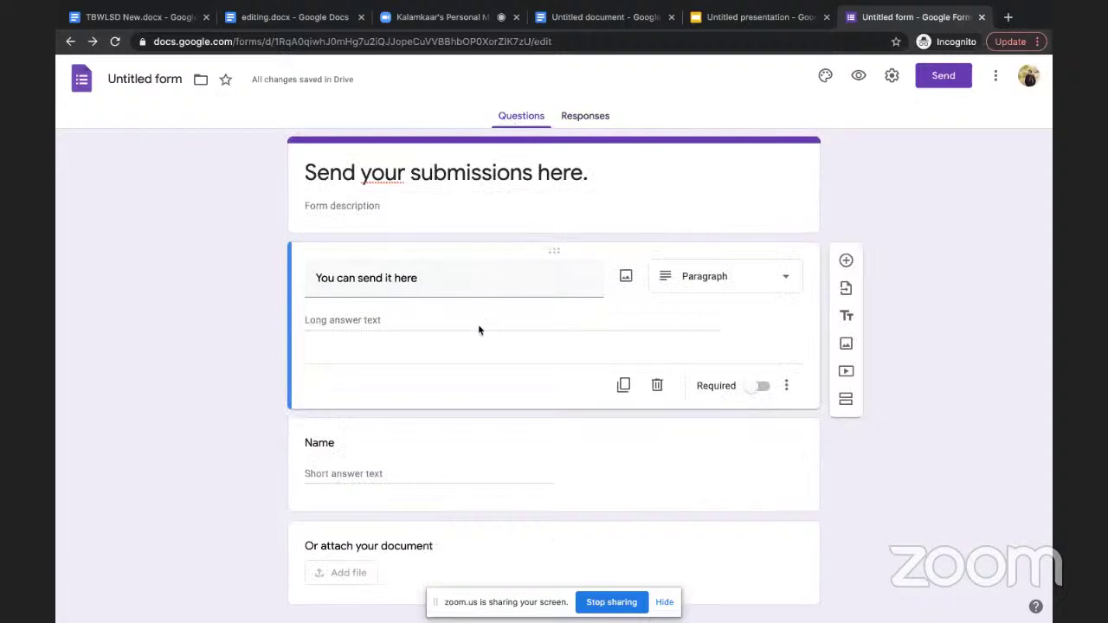
left_click(763, 26)
left_click(601, 17)
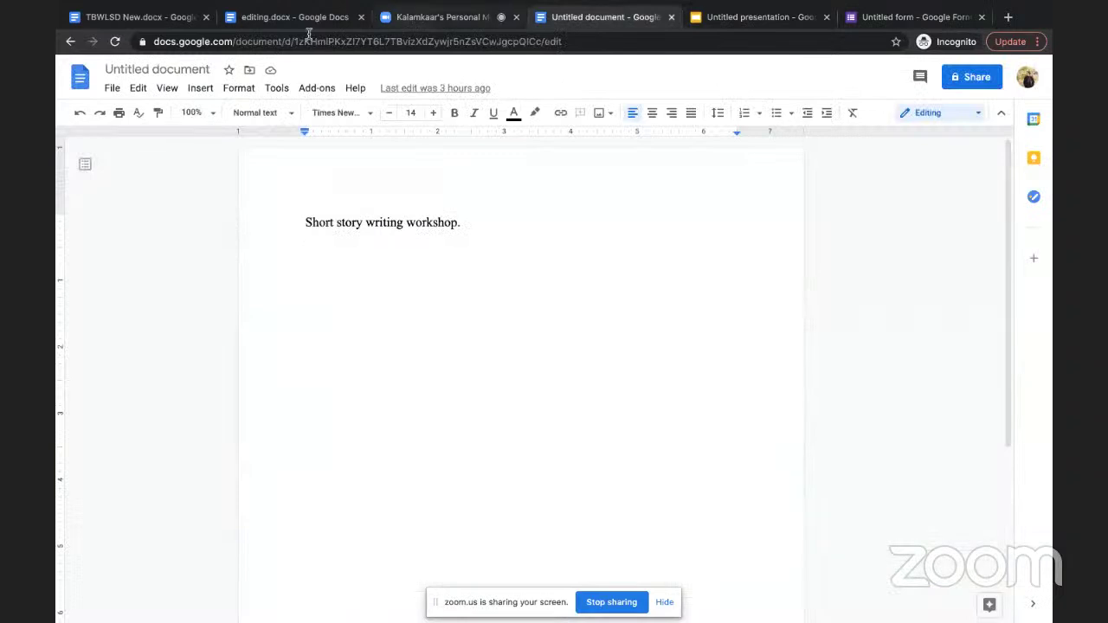
left_click(437, 17)
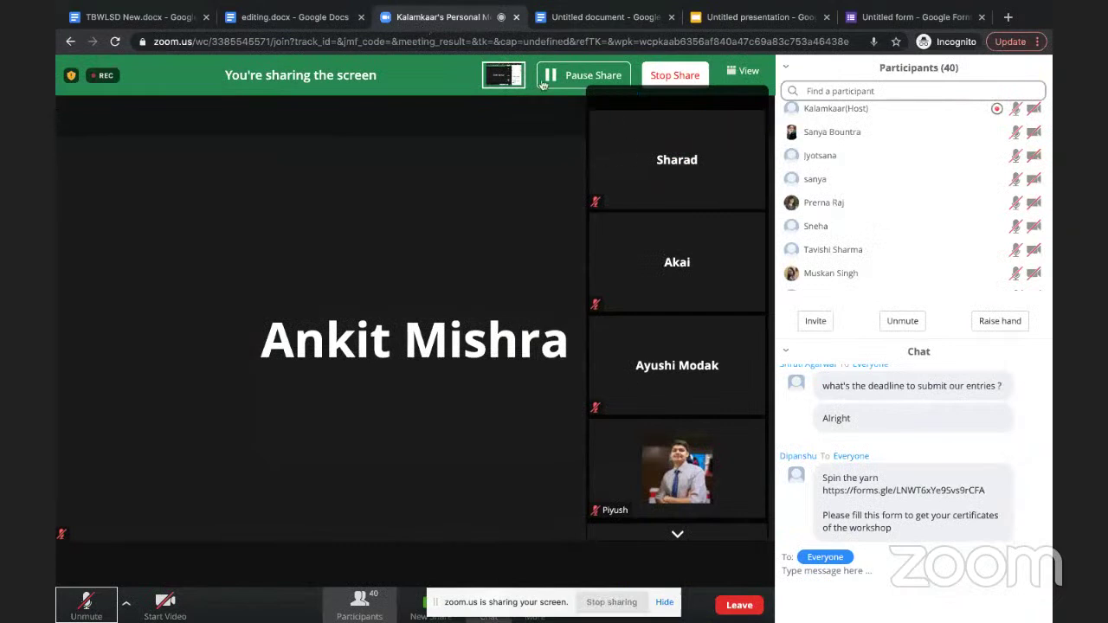
left_click(563, 22)
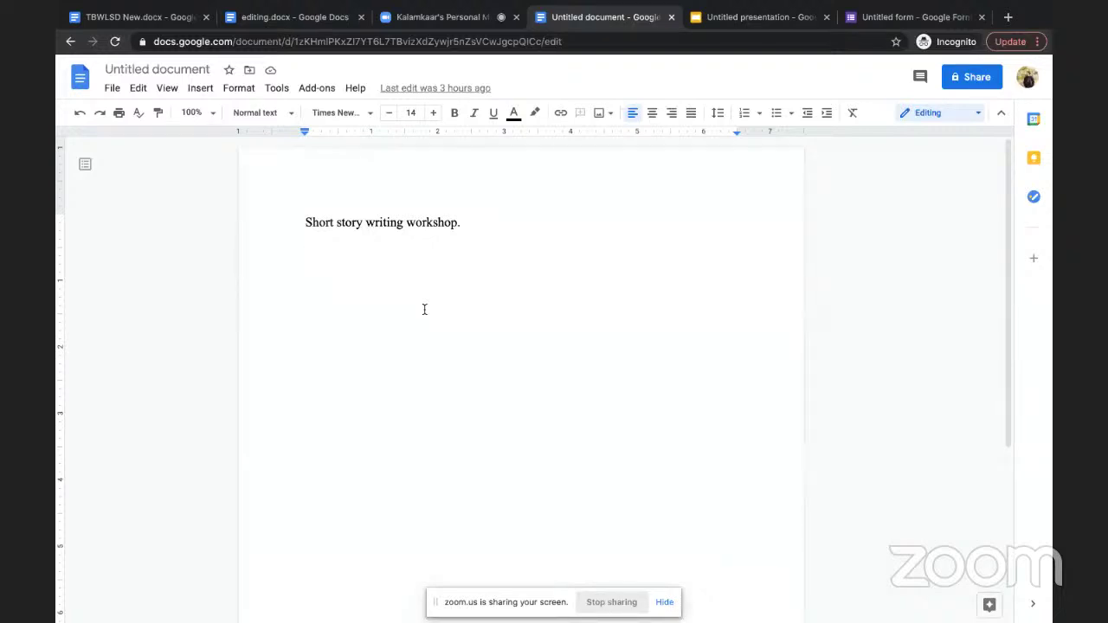
Write the story's opening sentence: "All she was thinking was about him, he was just a text away but at the same time so far."
type("All s")
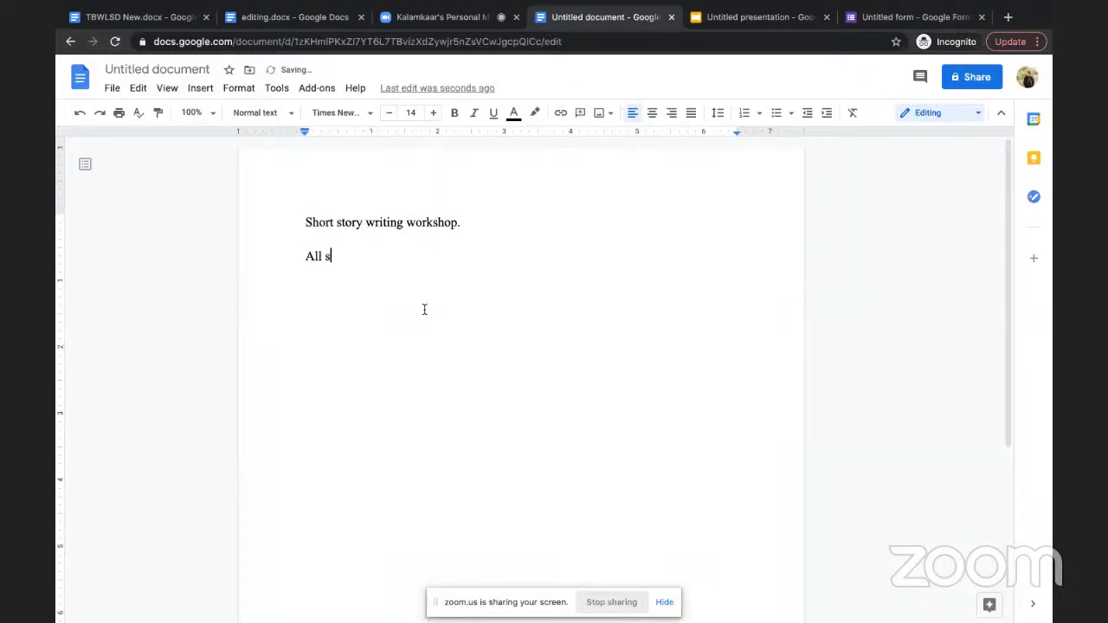
type("he was thinking was ")
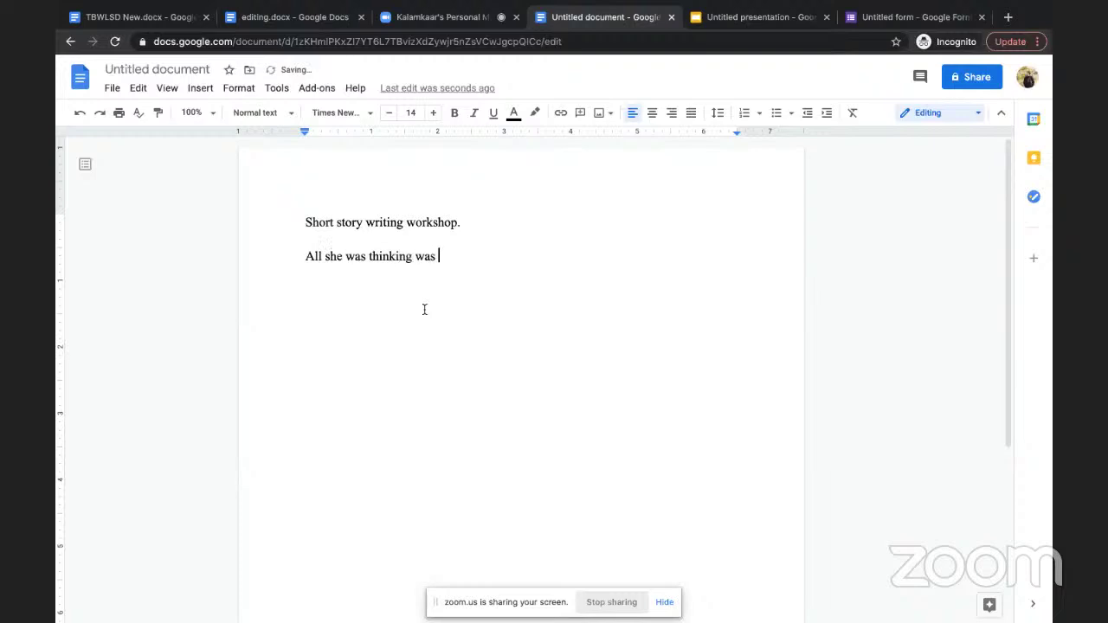
type("about him,")
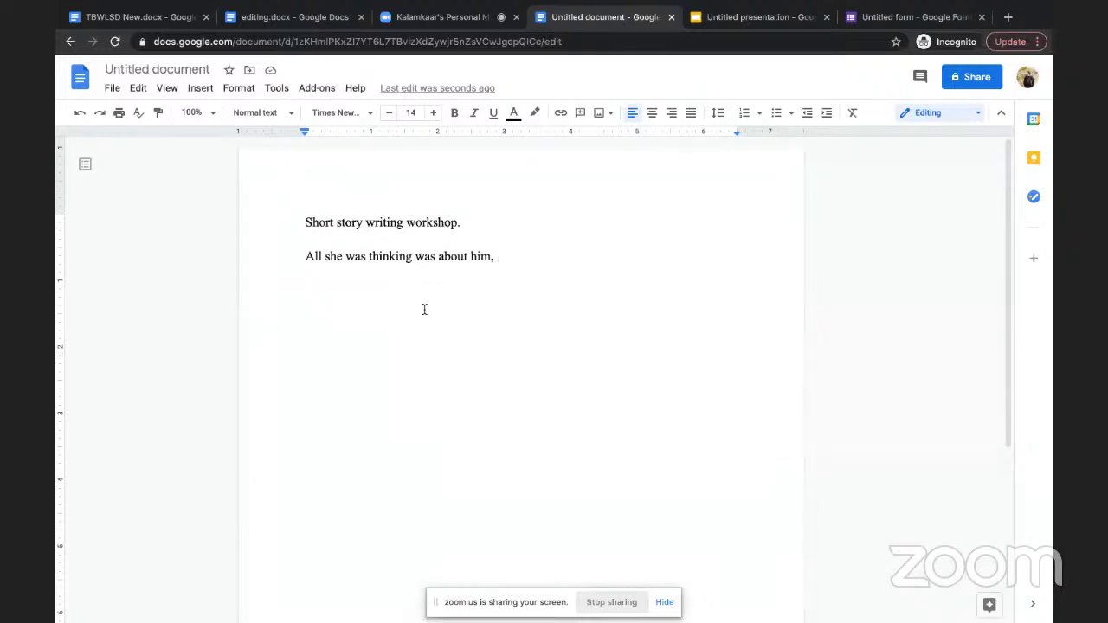
type("she")
type("wna")
key("BackSpace")
key("BackSpace")
key("BackSpace")
key("BackSpace")
key("BackSpace")
key("BackSpace")
key("BackSpace")
type("he was just a")
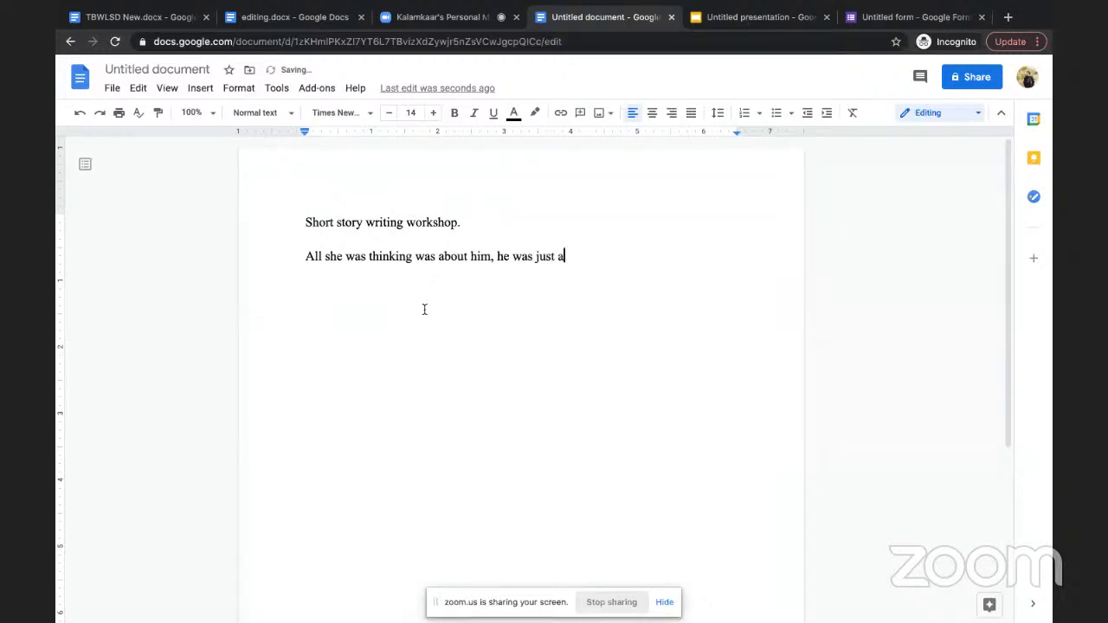
type(" text away but at t")
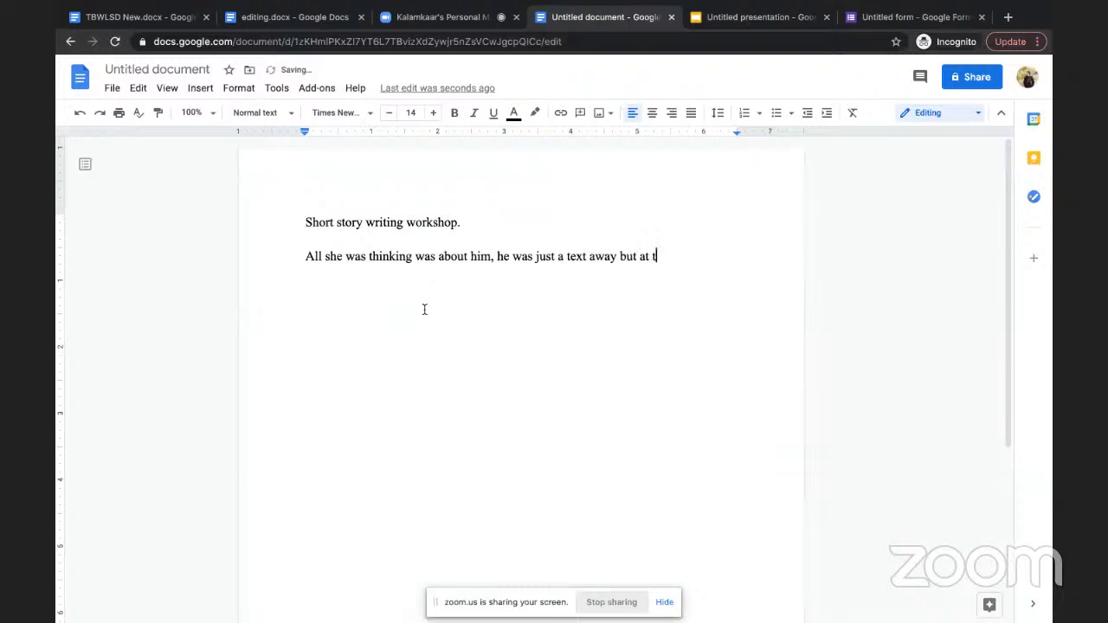
type("he same time so far.")
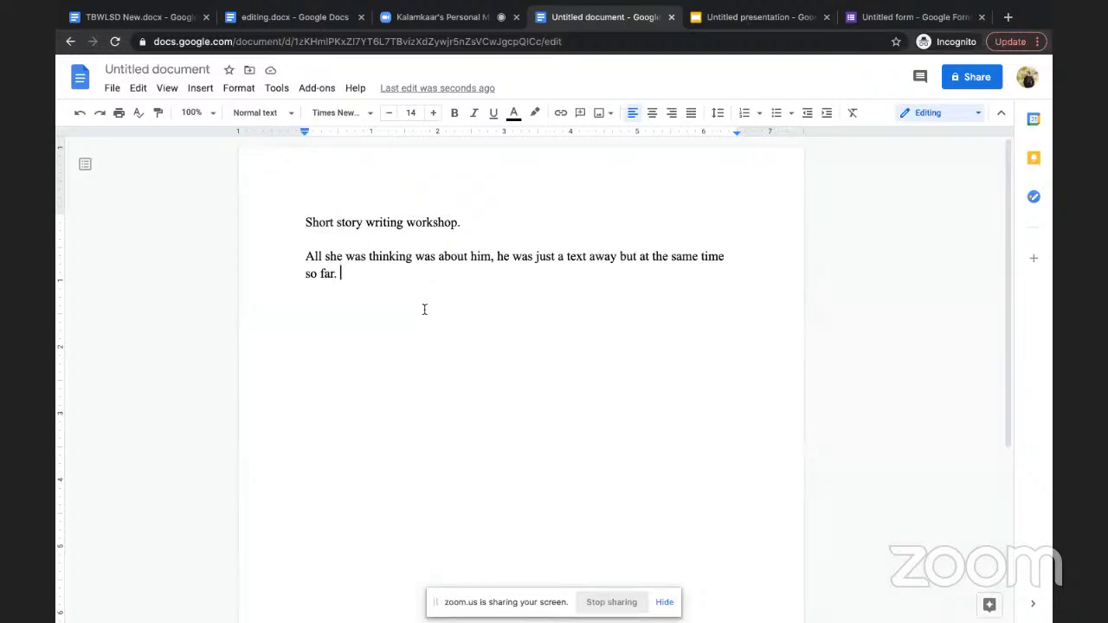
Add the sentence "She at once opened his chats and read through all the old conversations." and start a new line
type("She at once ")
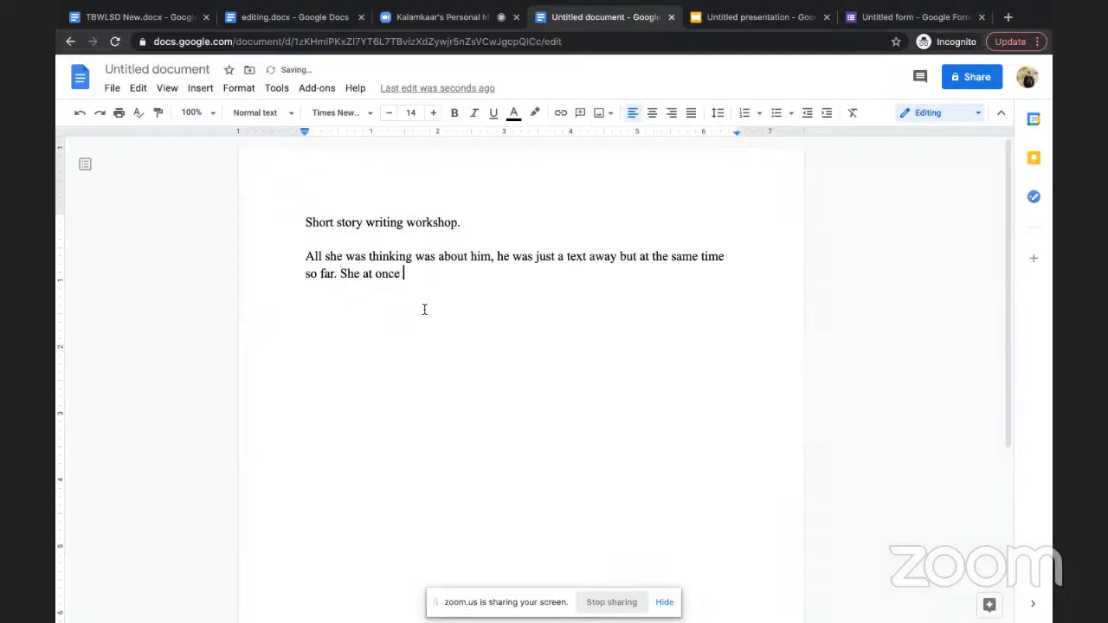
type("opened his ")
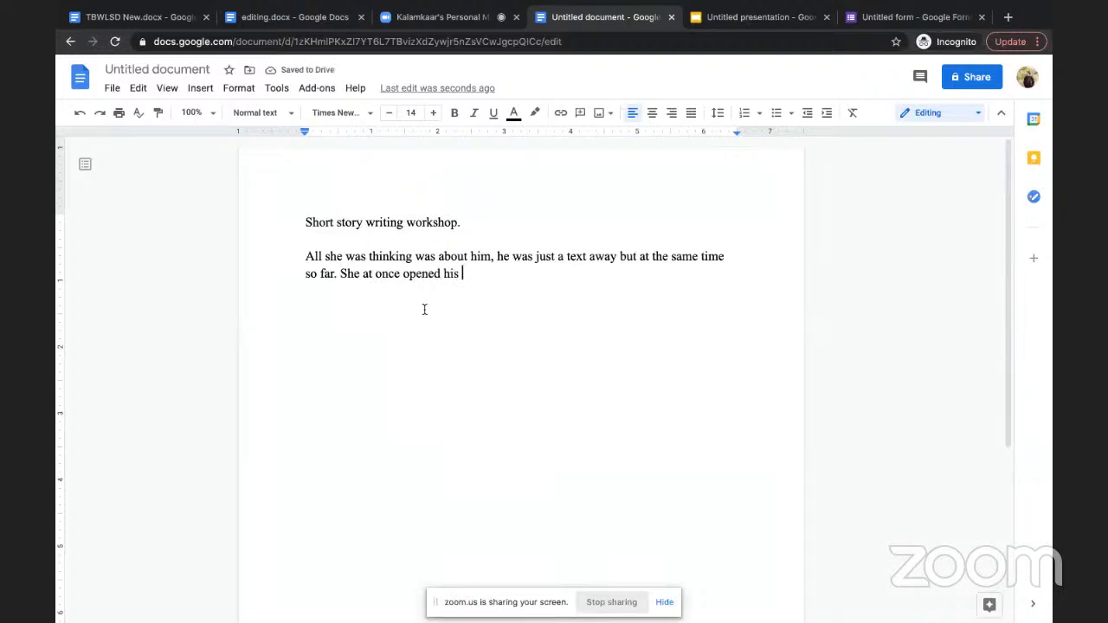
type("chats and rea")
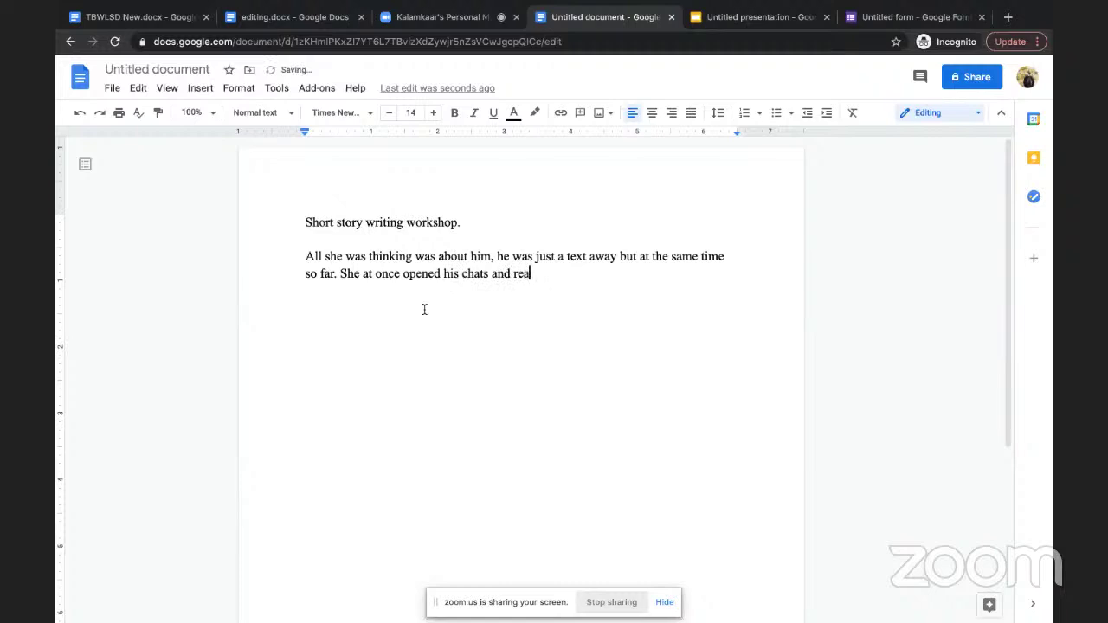
type("d through all the o")
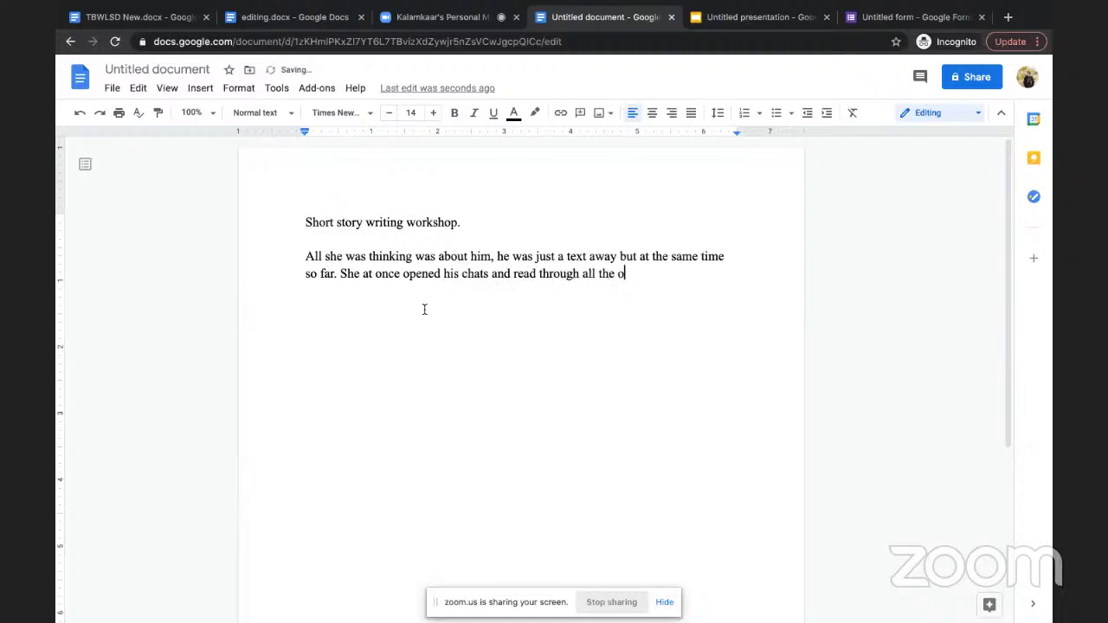
type("ld conversations.")
key("Return")
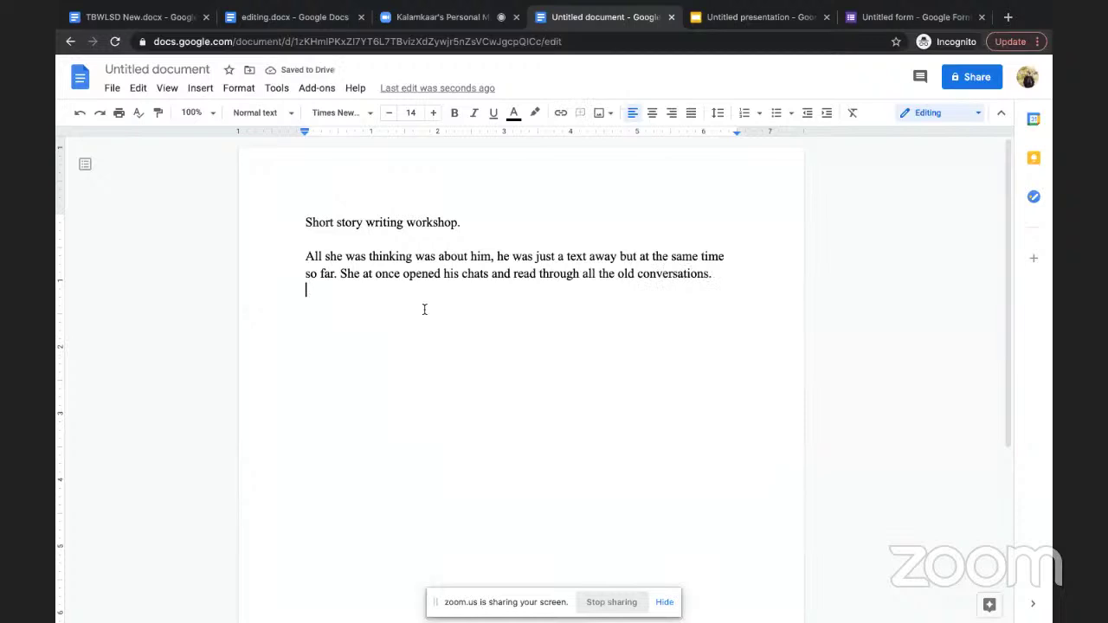
Write the character's first two thoughts on the new line: "Does he still miss me? Does he even think about me?"
type("Does he s")
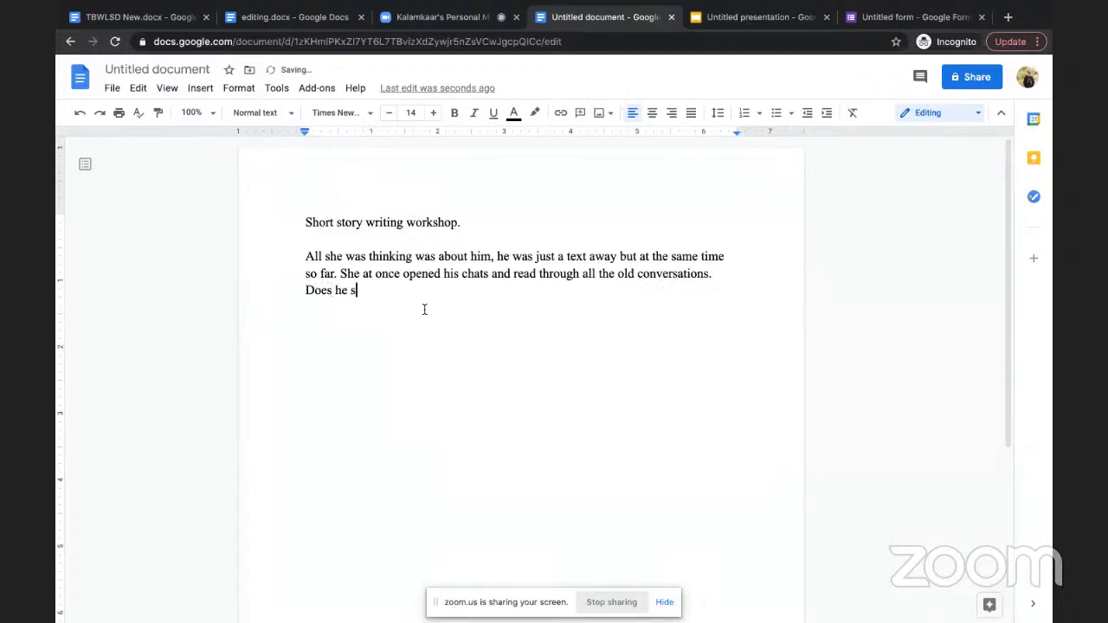
type("till miss me? Does ")
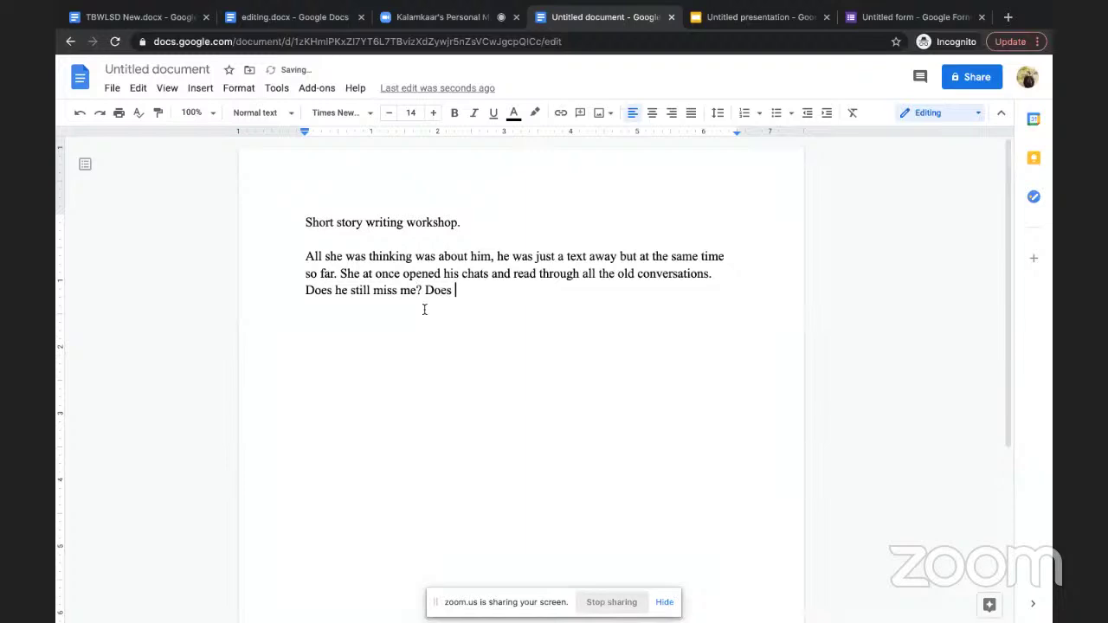
type("he think of me at")
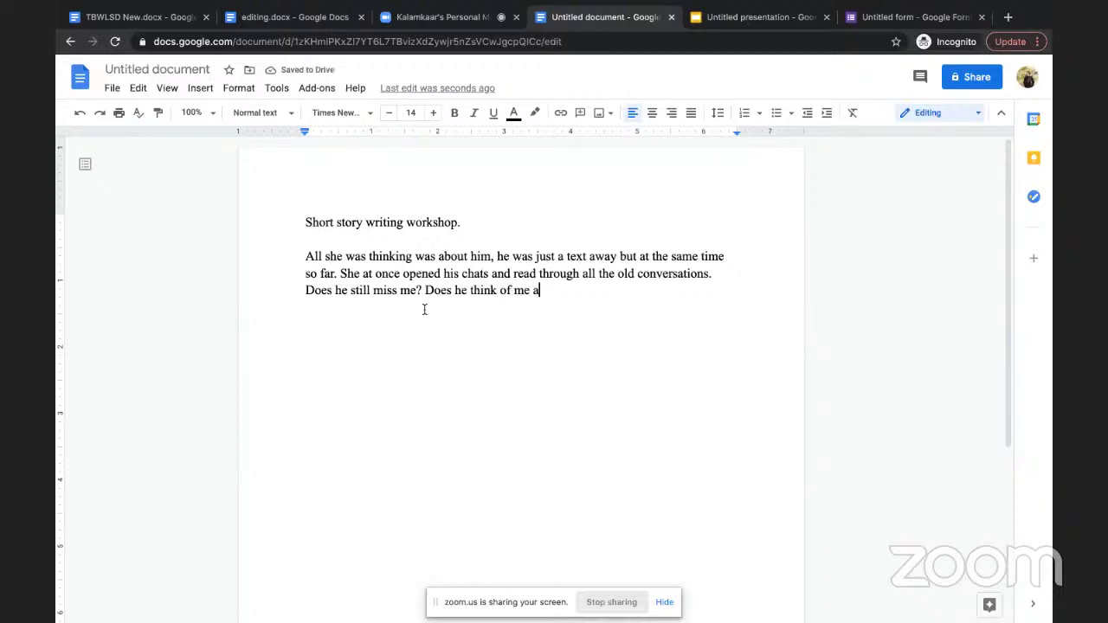
key("BackSpace")
key("BackSpace")
key("BackSpace")
key("BackSpace")
key("BackSpace")
key("BackSpace")
key("BackSpace")
key("BackSpace")
key("BackSpace")
key("BackSpace")
key("BackSpace")
key("BackSpace")
key("BackSpace")
key("BackSpace")
key("BackSpace")
key("BackSpace")
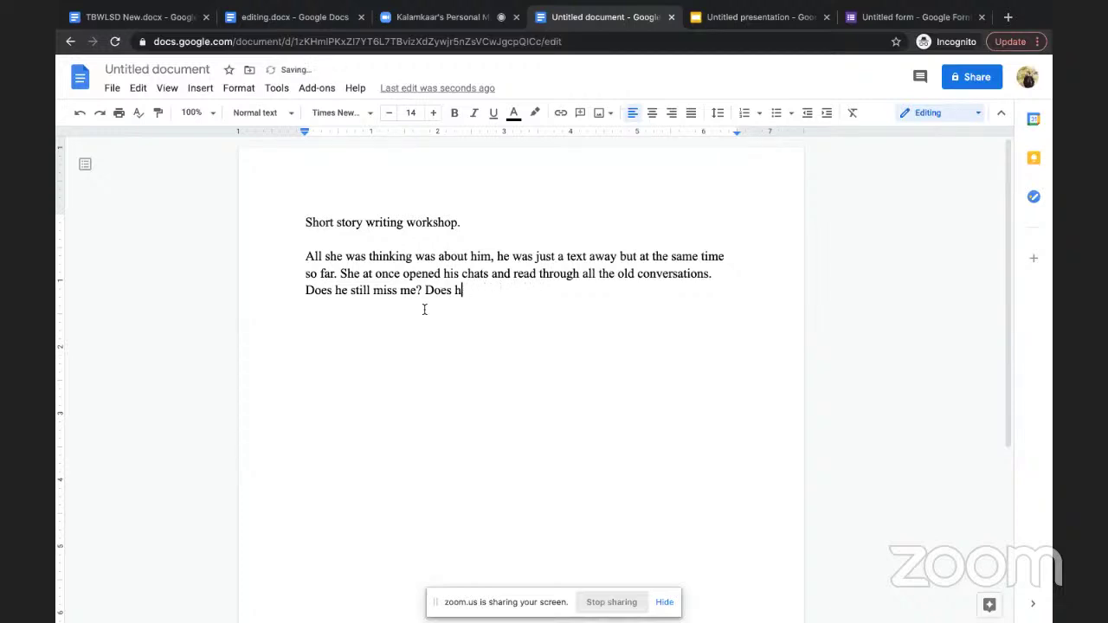
type("e even think about t")
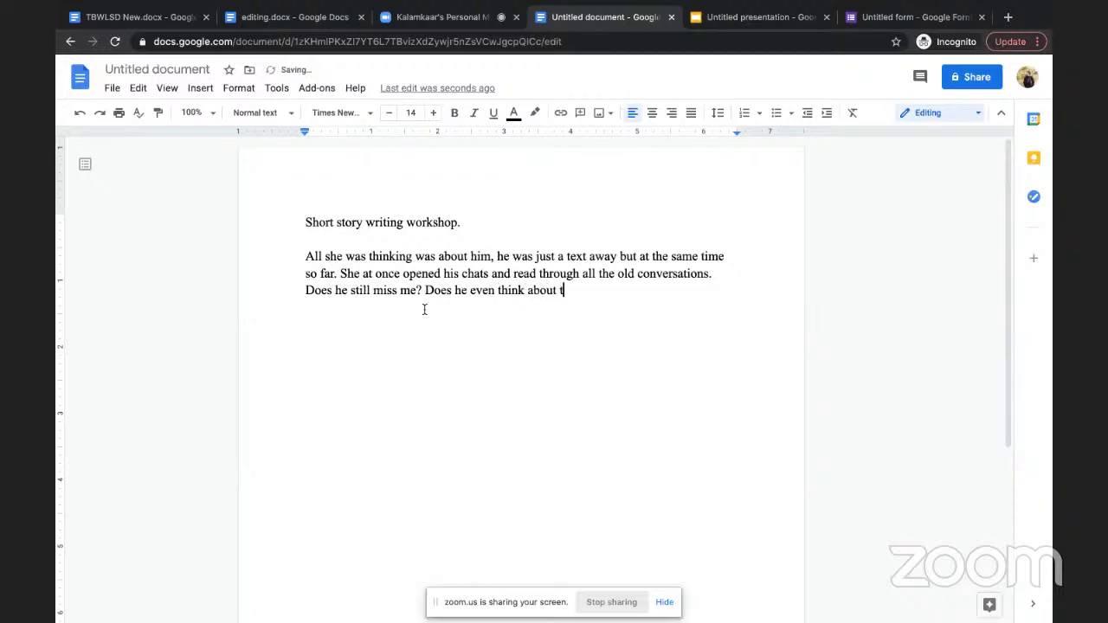
key("BackSpace")
type("e?")
Add a third question after the first two: "Did I even mean something to me?"
type("Wa")
key("BackSpace")
key("BackSpace")
type("Di")
key("ctrl+z")
key("BackSpace")
key("BackSpace")
key("BackSpace")
type("did ")
type("I even mean ")
type("something t")
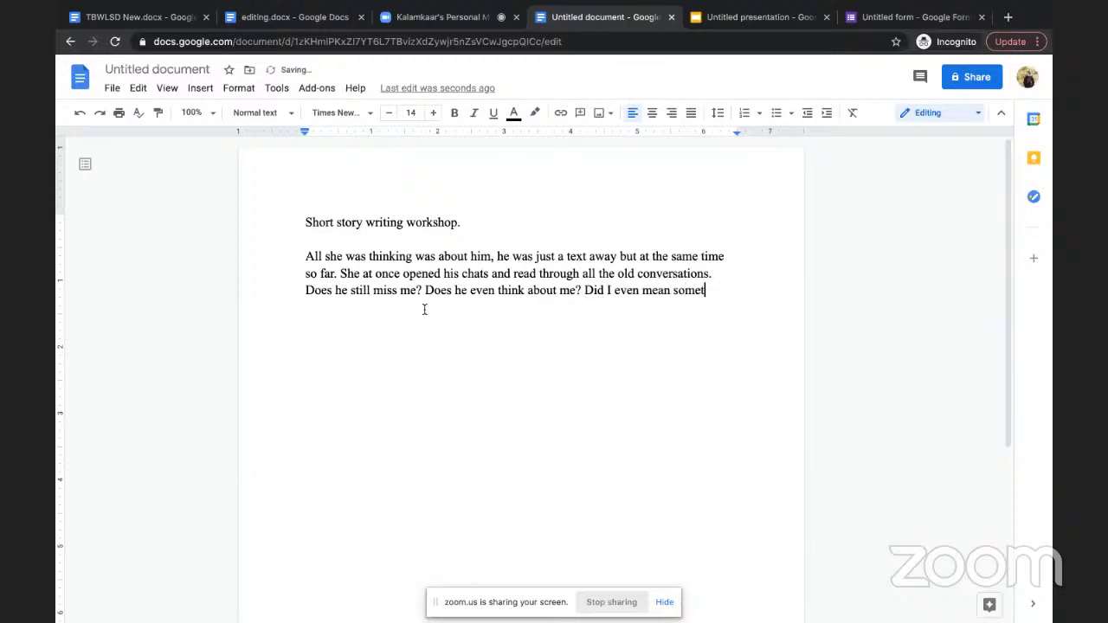
type("o me?")
Italicize the three questions the character asks herself
mouse_move(305, 290)
left_mouse_down()
mouse_move(350, 309)
mouse_move(316, 294)
left_mouse_up()
left_click(347, 309)
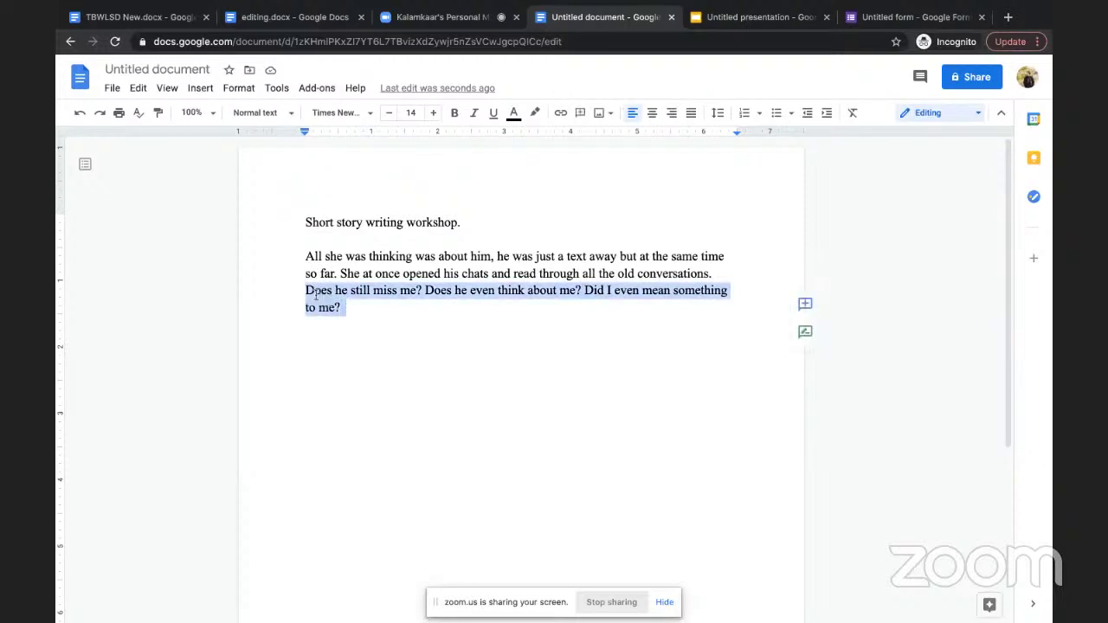
left_click(474, 113)
left_click(380, 318)
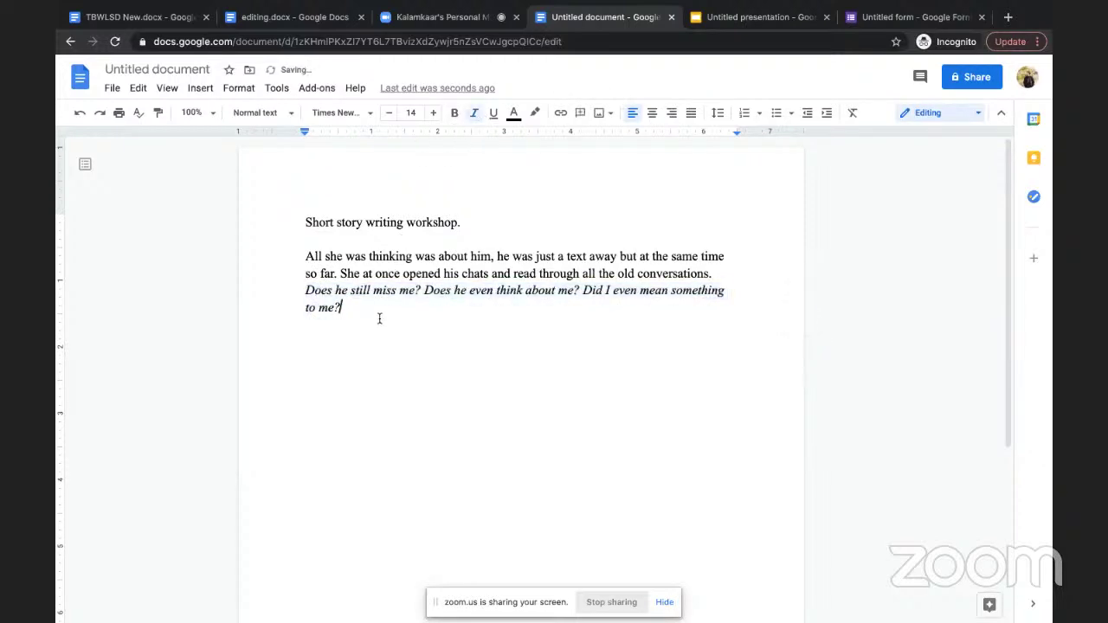
Continue in non-italic text with "She had a hundred questions like these running through her mind." and start a new line
left_click(473, 115)
type("She had a hundred ")
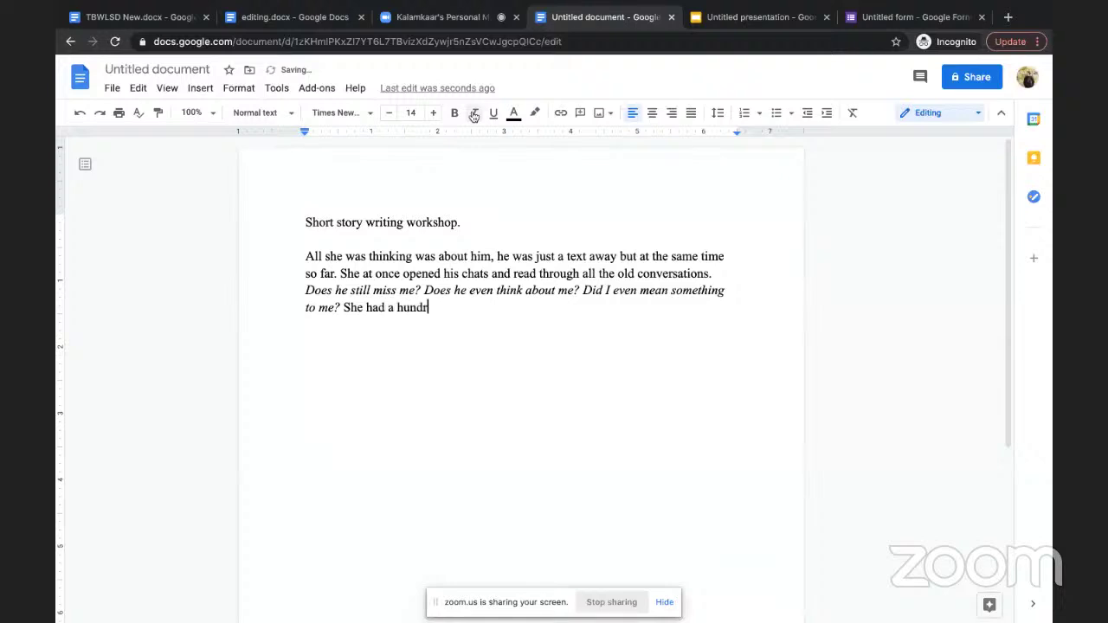
type("questions like thes")
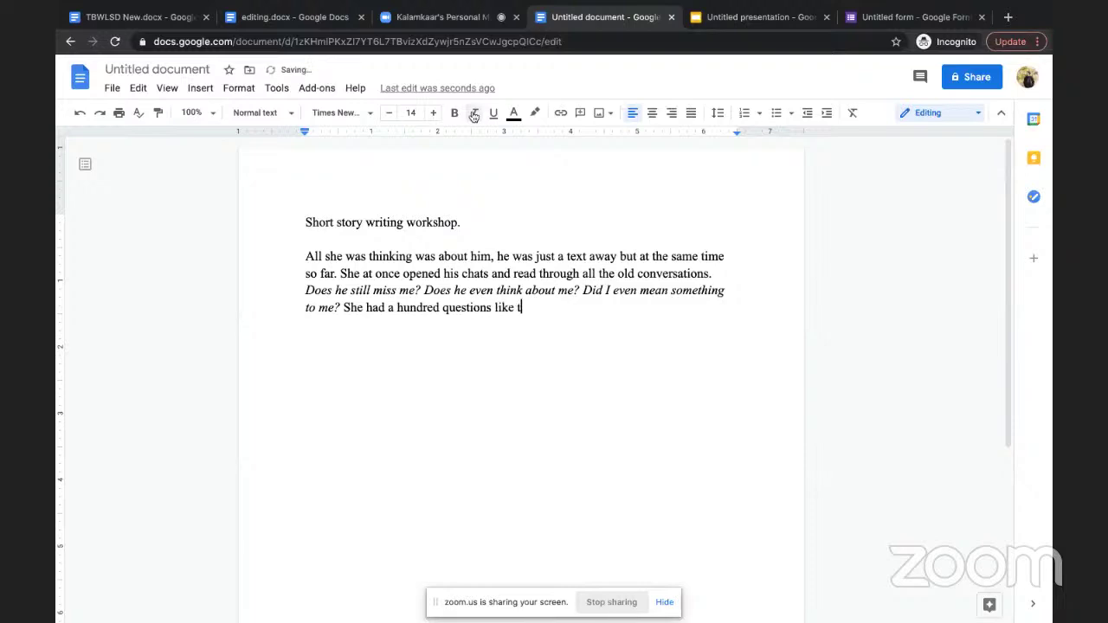
type("e running throug")
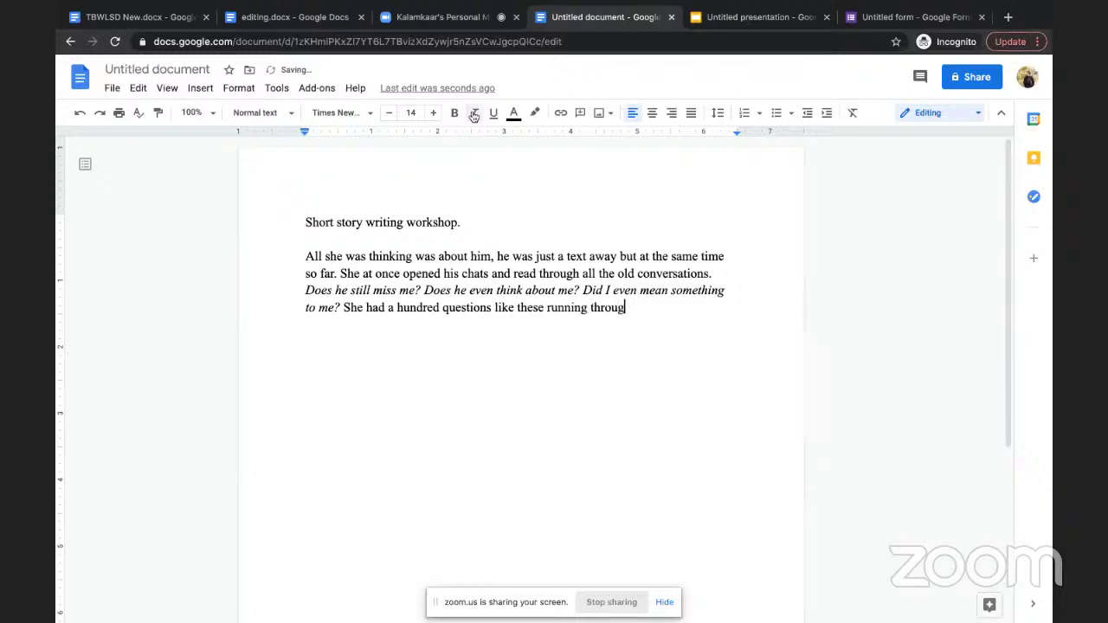
type("h her mind")
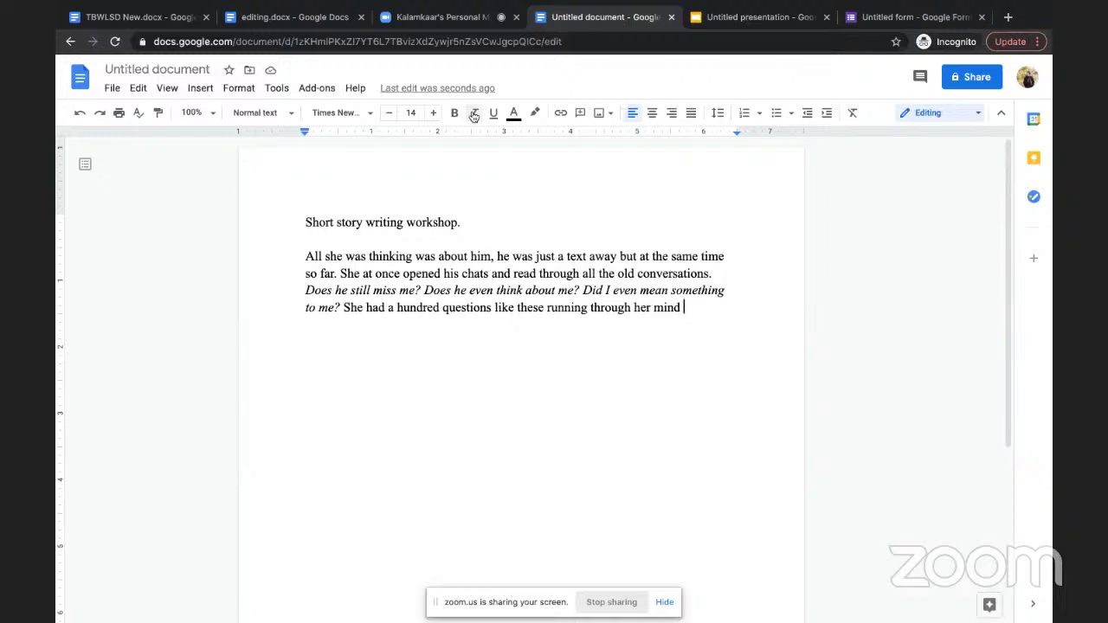
key("BackSpace")
type(".")
key("Return")
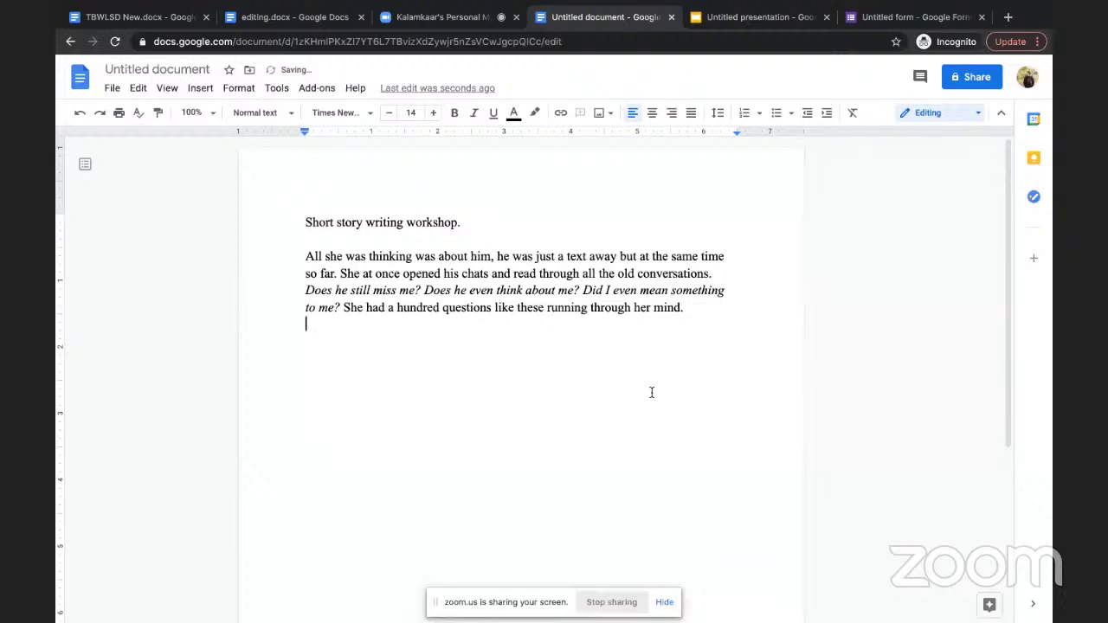
Write the dialogue line in single quotation marks: ‘I am so done, I can’t take this anymore?’ She texted her bestfriend
type("\"")
key("BackSpace")
type("\"")
type("I am so ")
type("don")
type("e, I can")
type("'t take thi")
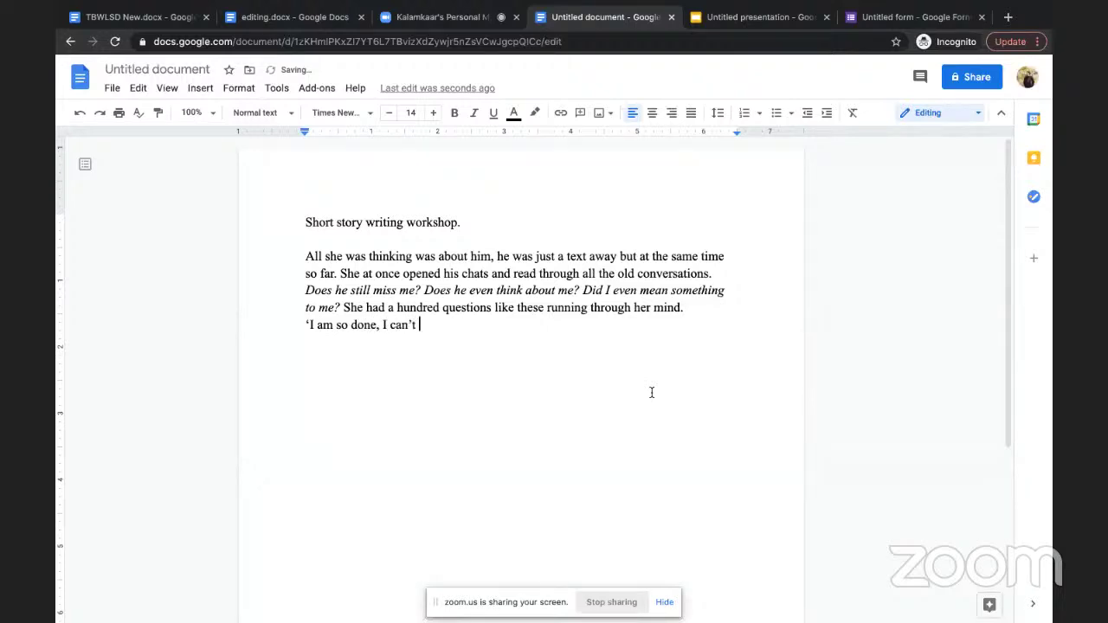
type("s anymore")
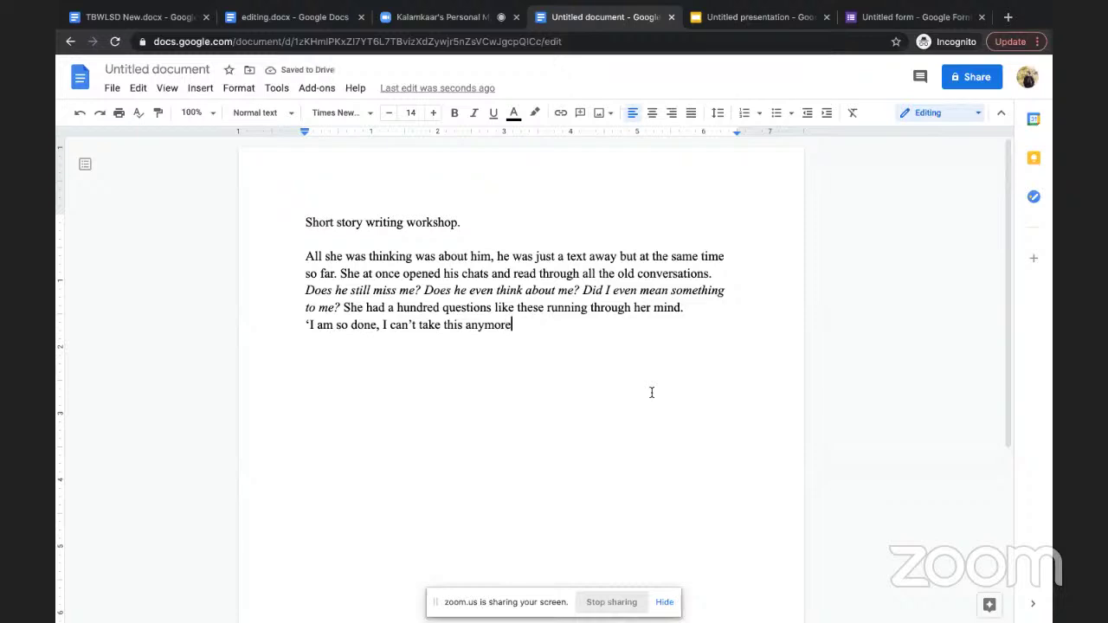
type("?'")
type(" She ")
type("texted")
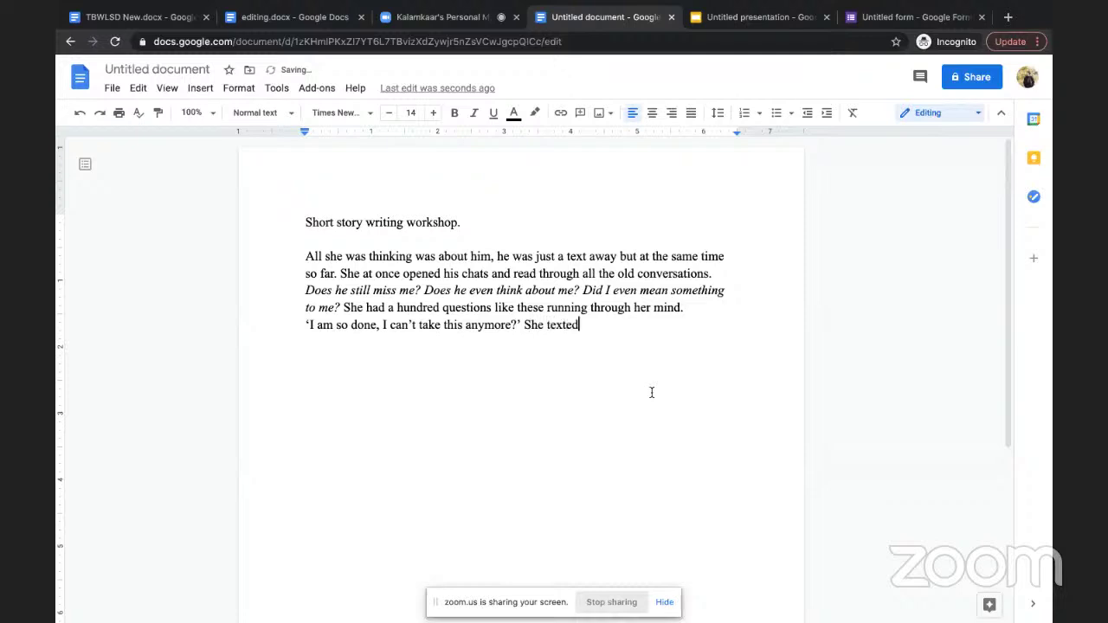
type(" her bestfriend.")
key("Return")
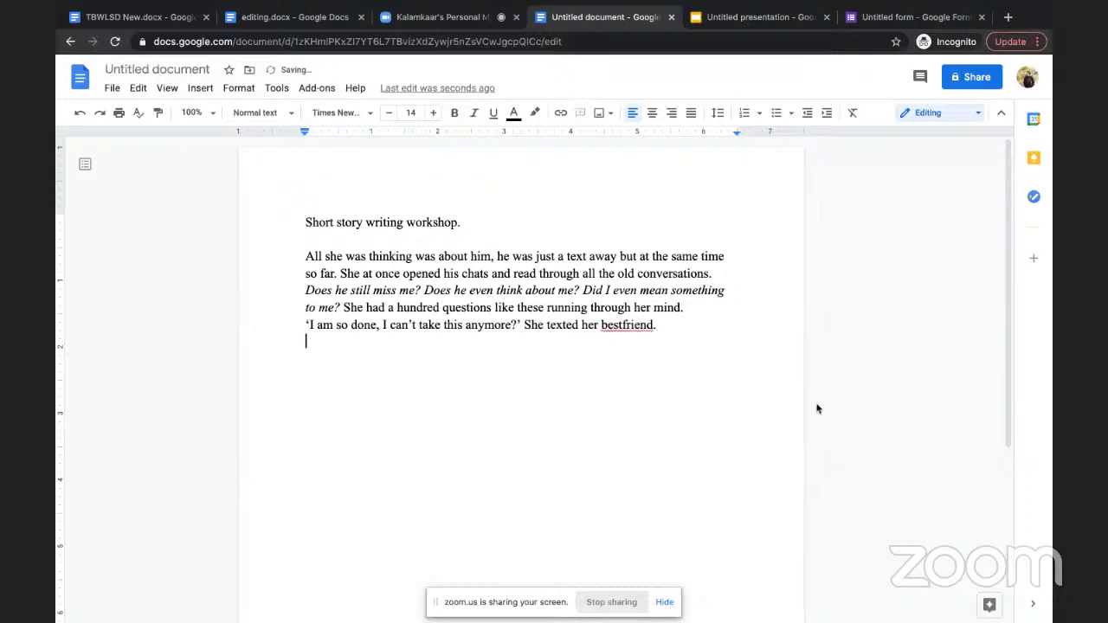
Remove the empty line below the dialogue and correct "bestfriend" to "best friend"
key("BackSpace")
key("Left")
key("Left")
key("Left")
left_click(633, 305)
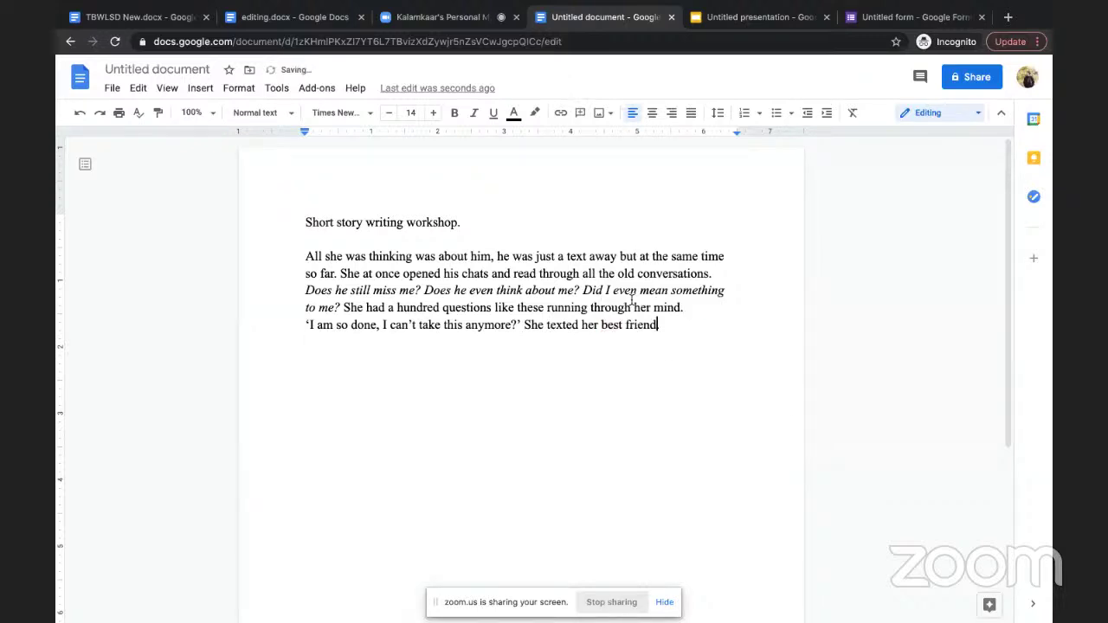
Start a new dialogue line with an opening single quotation mark, the character's name and "I know how you feel,"
key("End")
key("Return")
type("'")
key("BackSpace")
type("'")
type("Anusha,")
type(" I")
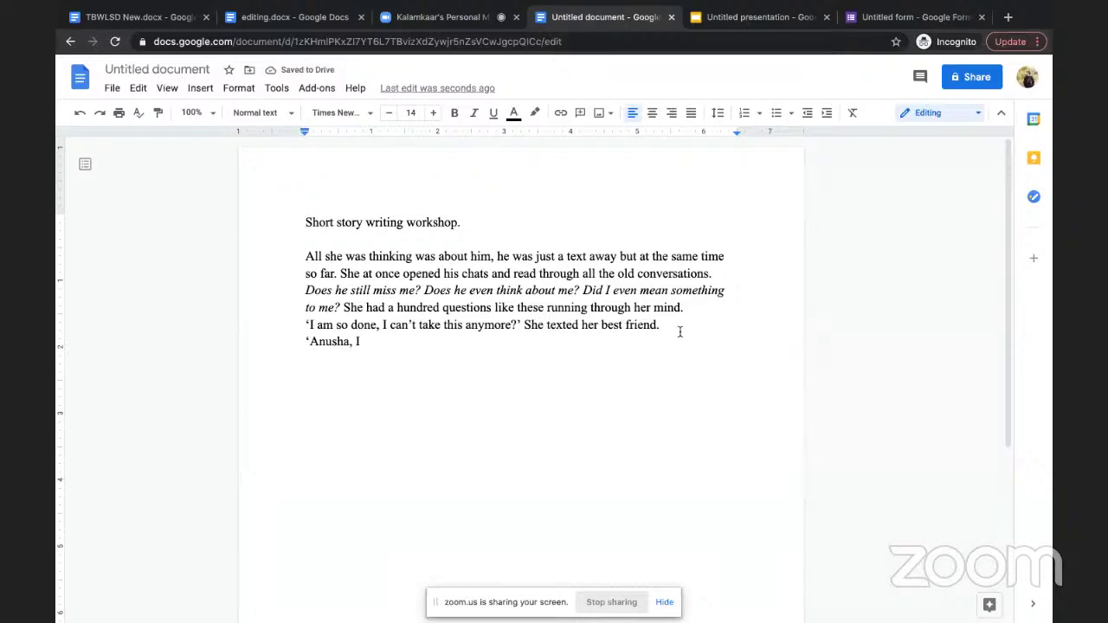
type(" know how you feel, ")
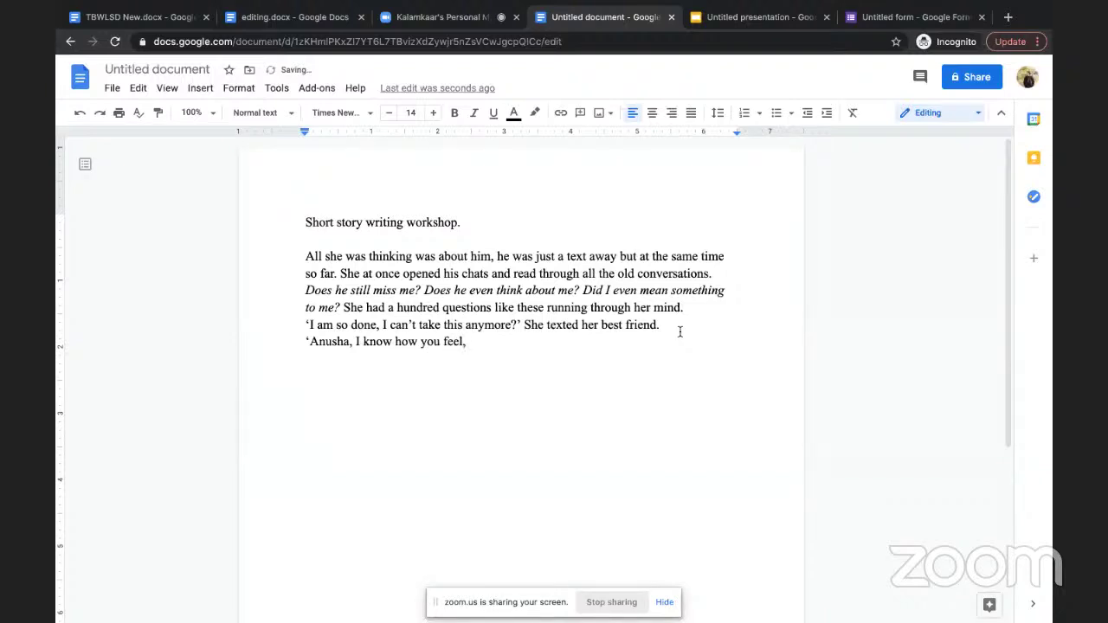
Continue the friend's reply with "I understand. I won’t tell you that you have to move on, that you"
type("I understand. I won't tell you y")
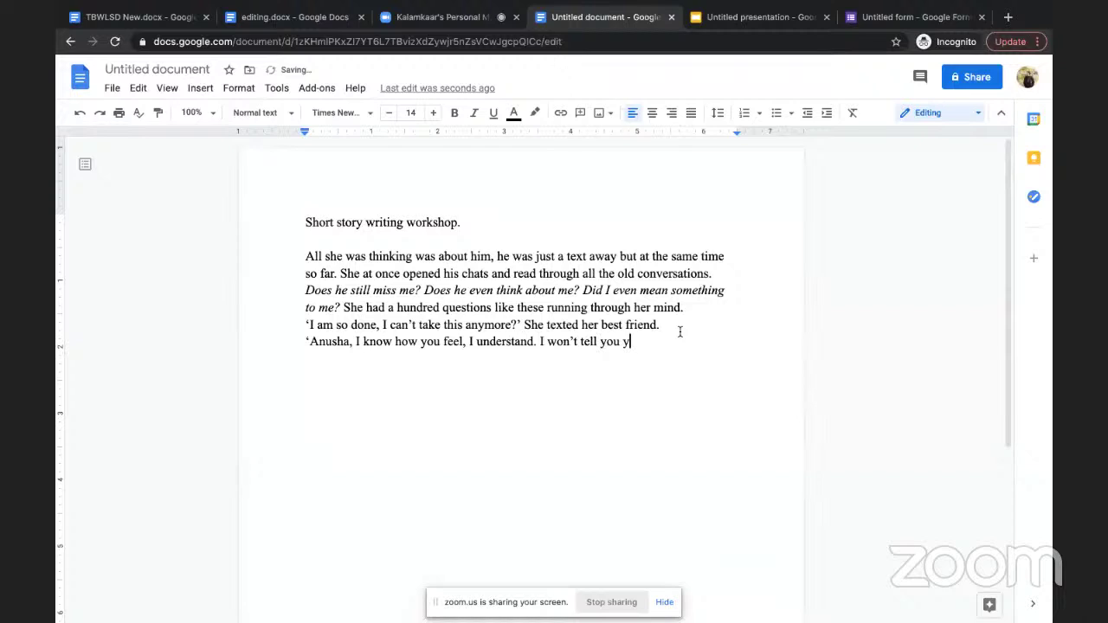
key("BackSpace")
type("that you hav")
type("e tp")
type(" move on ")
type("that you")
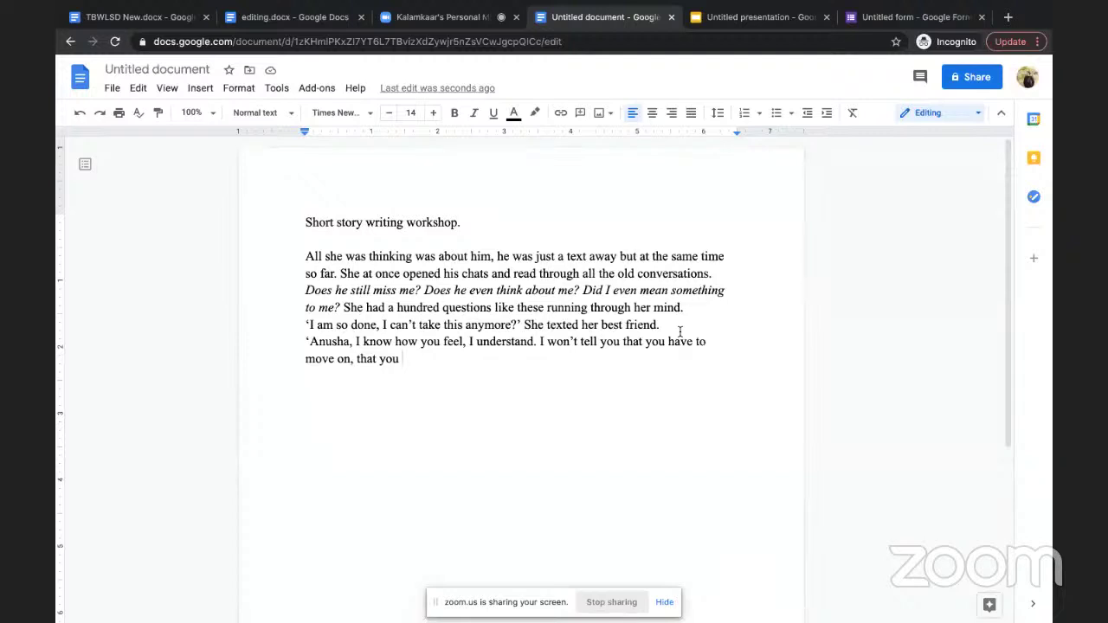
Replace the trailing "that you" after "move on," with "because I know it takes time."
key("BackSpace")
key("BackSpace")
key("BackSpace")
key("BackSpace")
key("BackSpace")
key("BackSpace")
key("BackSpace")
key("BackSpace")
key("BackSpace")
type("because I know ")
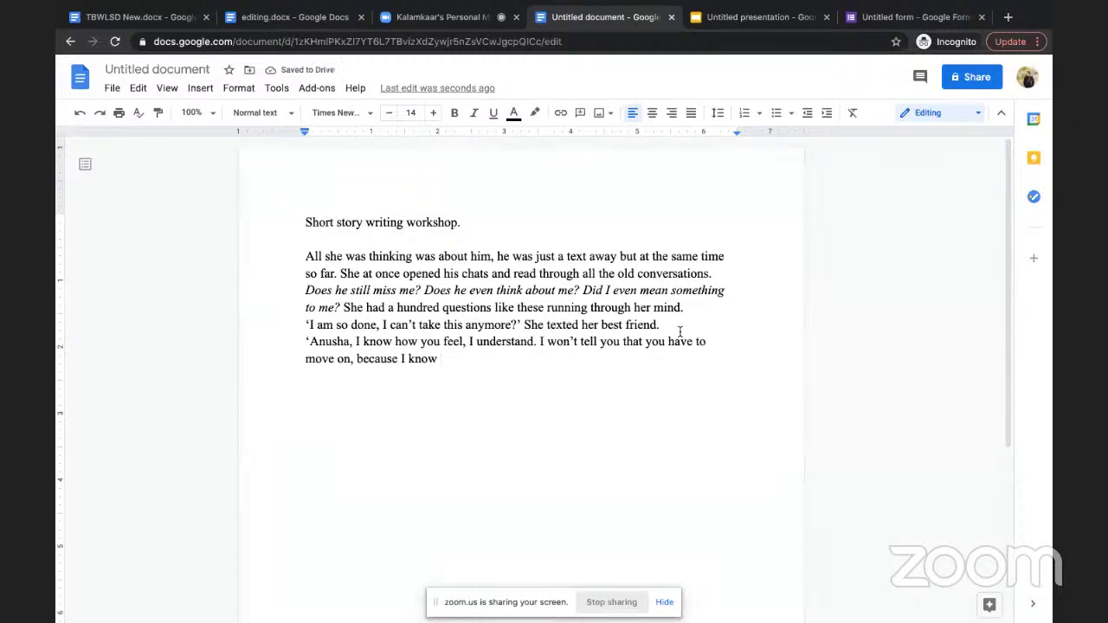
type("it takes time./")
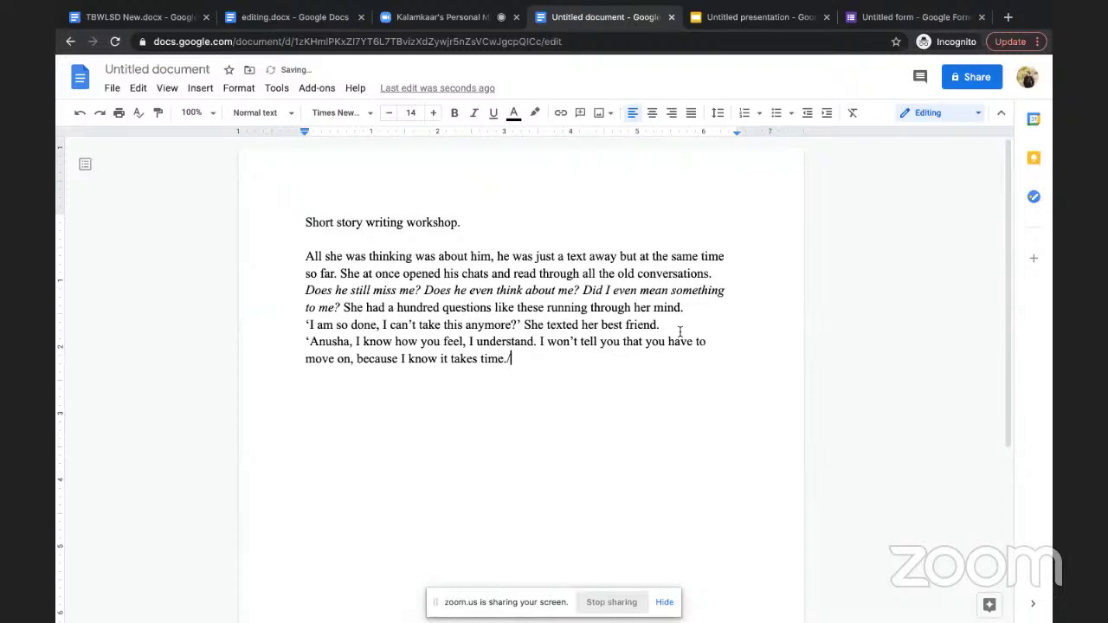
key("BackSpace")
Add "I know how much deeply you loved him, and I know" to the friend's reply
type("I know how much ")
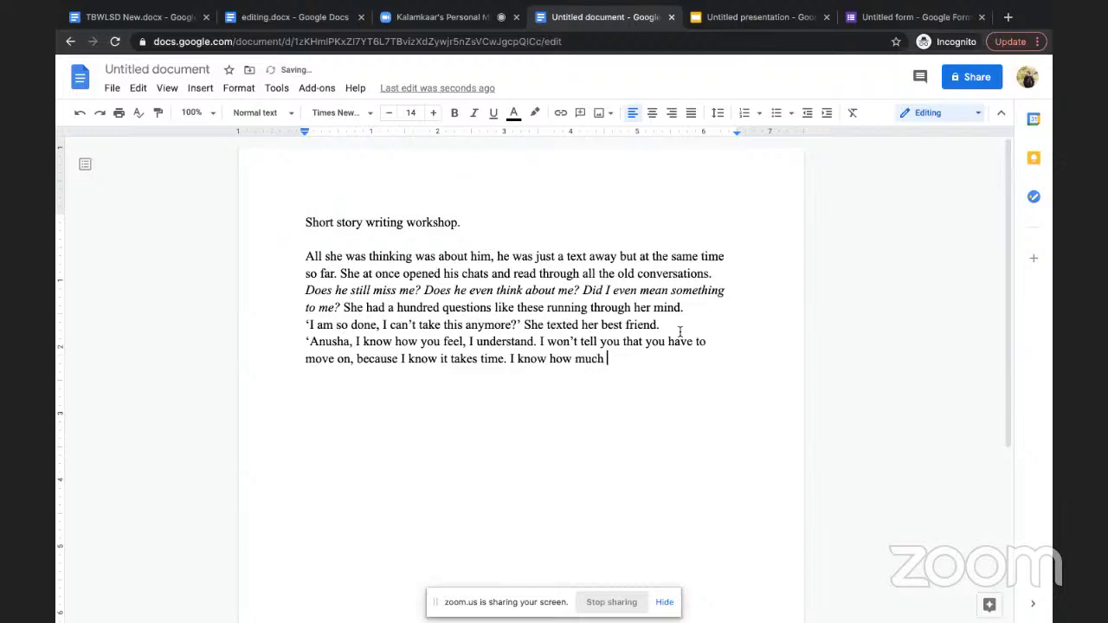
type("deeply you loved him")
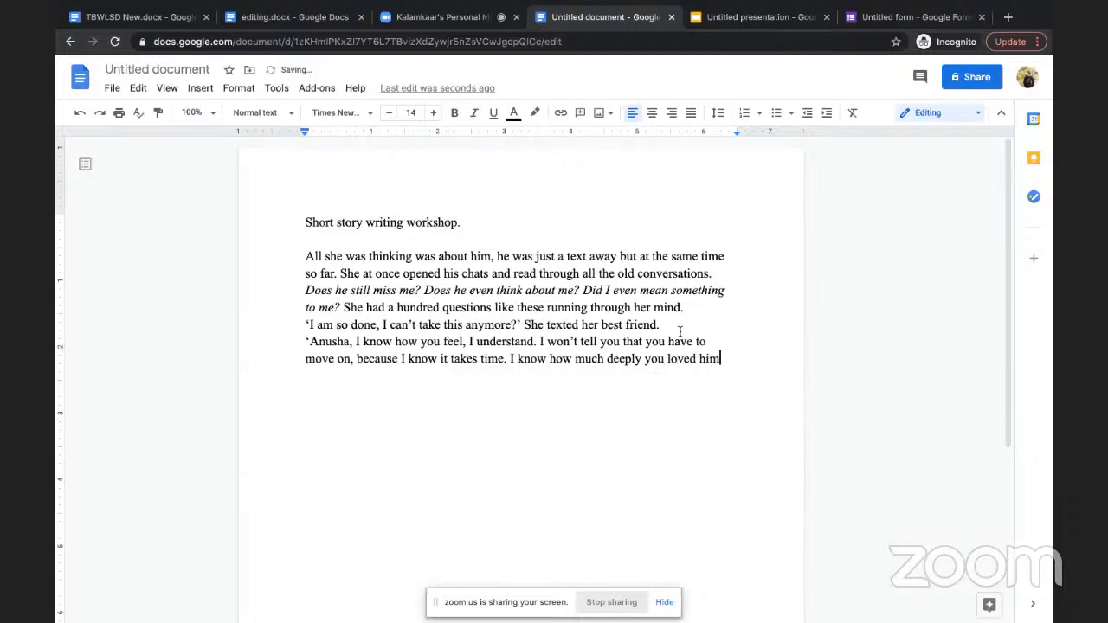
type(", and O")
key("BackSpace")
type("I know")
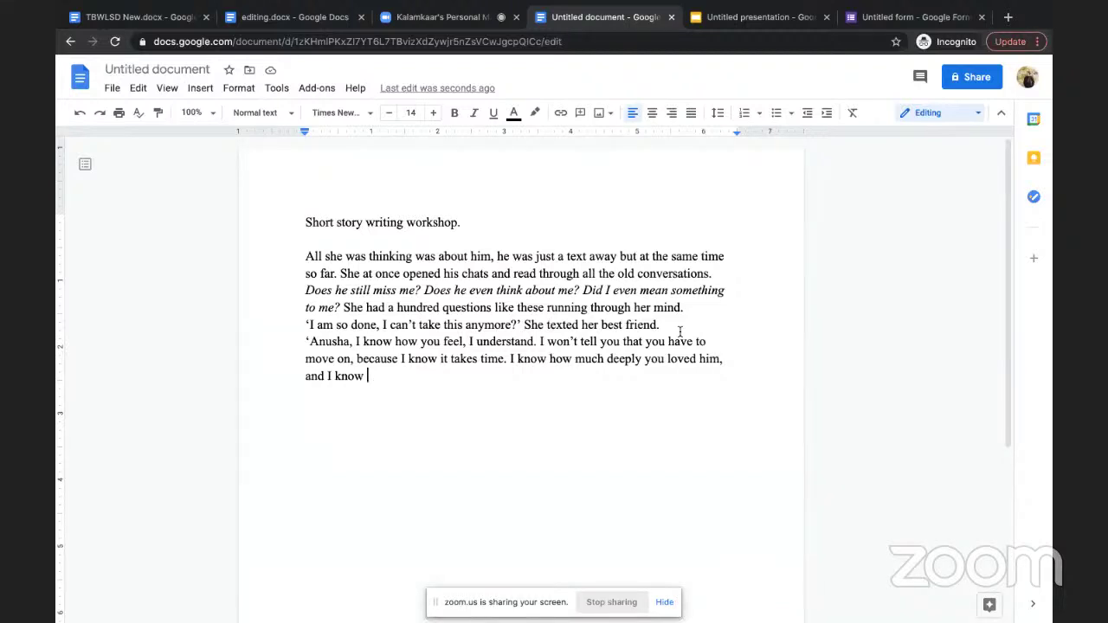
Complete the sentence with "how it feels when a person with whom you had imagined your whole future leaves.", accepting the suggested correction "future leaves"
type("how it feel")
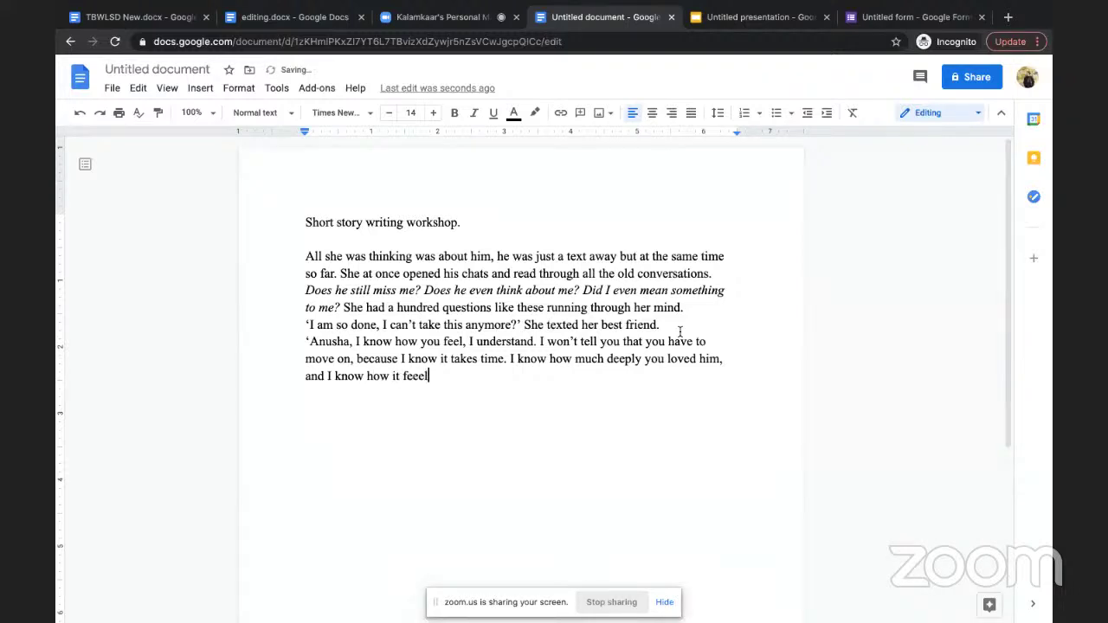
type("s when a person wi")
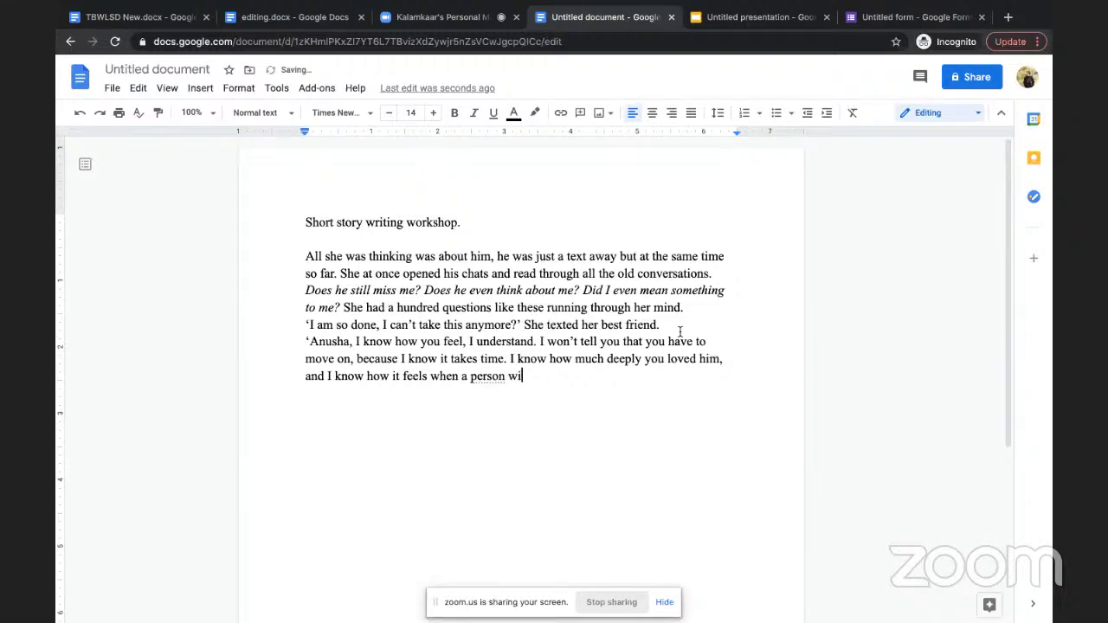
type("th whom you had im")
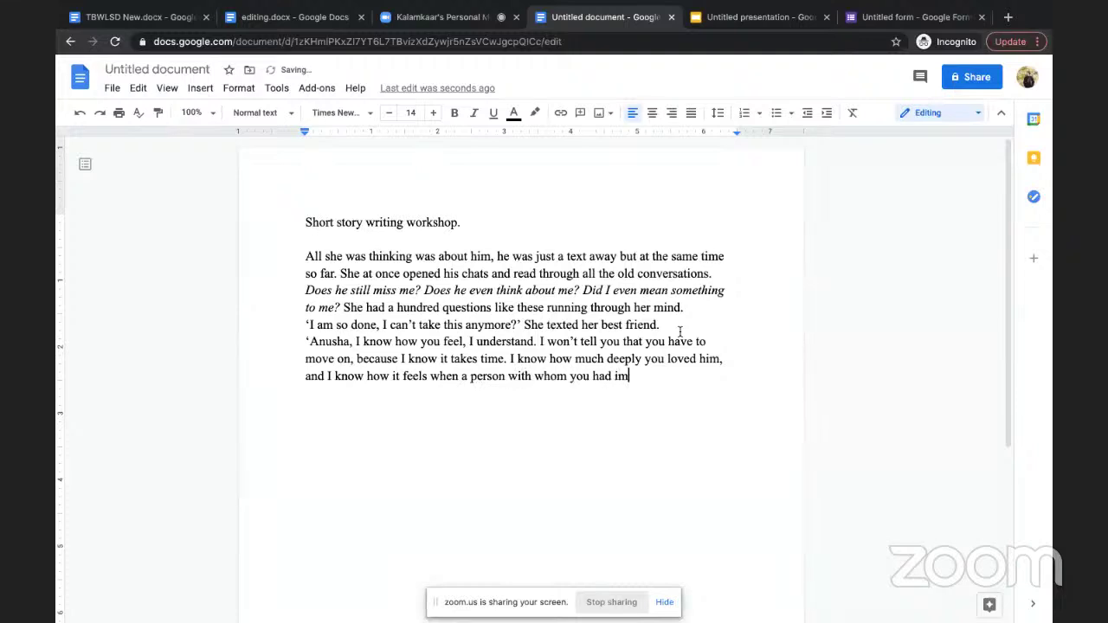
type("agined your whole")
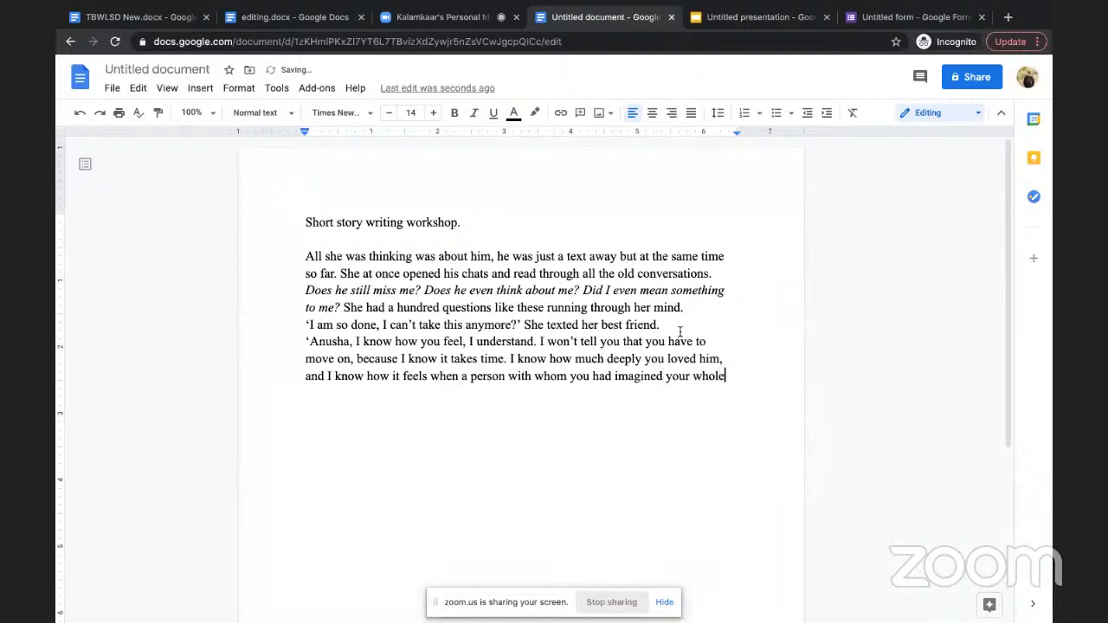
type(" future with")
key("BackSpace")
type(", leaves.")
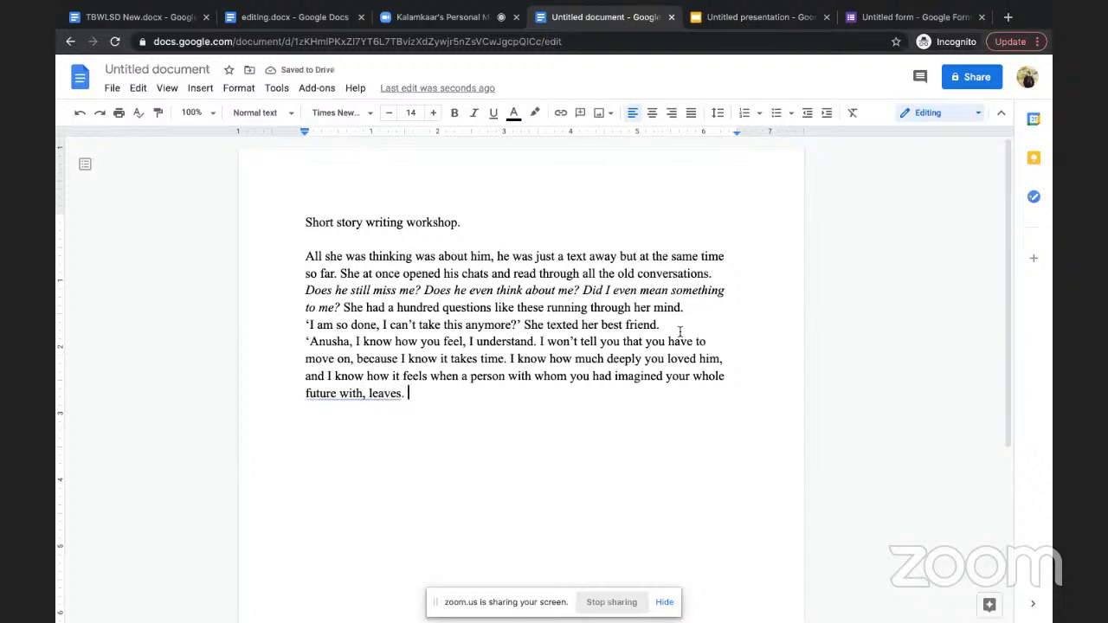
left_click(340, 400)
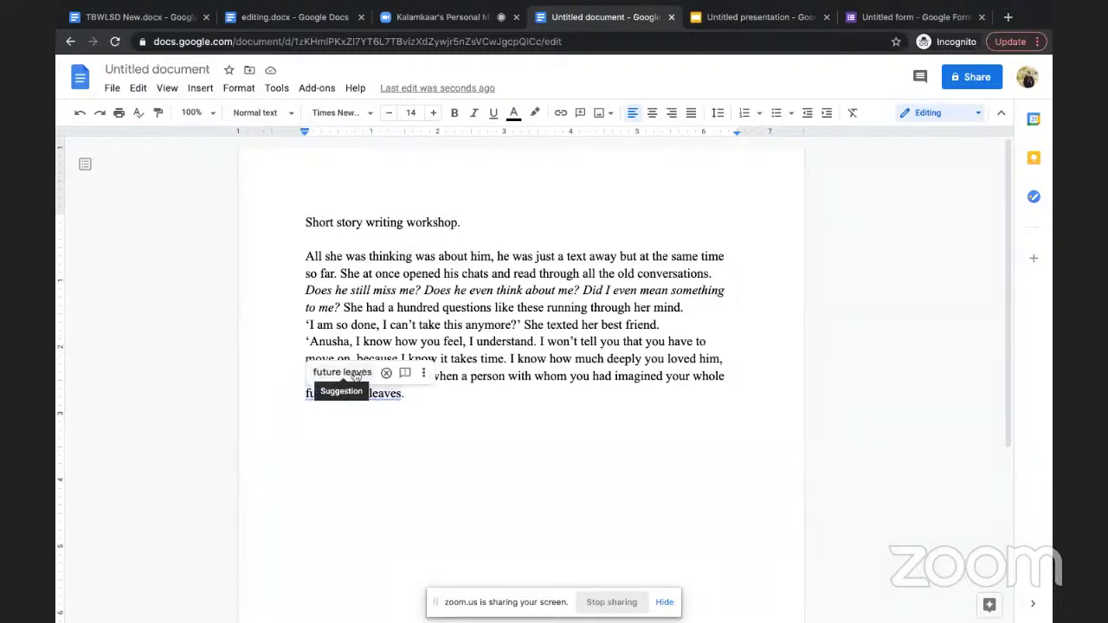
left_click(354, 370)
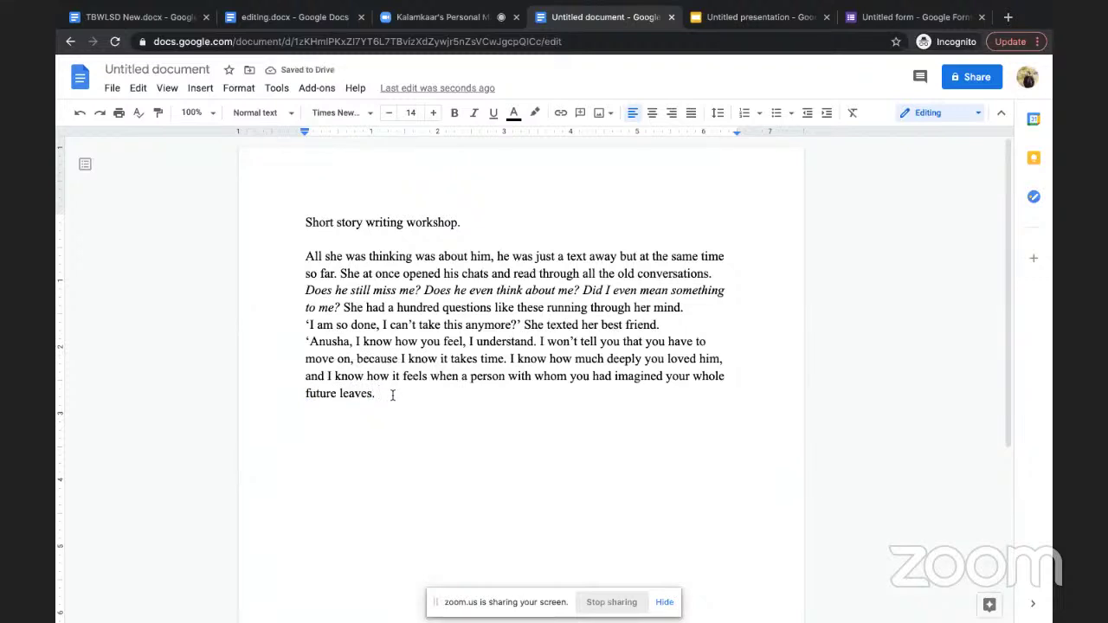
End the reply with "So all I’ll say is, know that I am always there for you." and a closing double quotation mark
type("So")
type(" all I")
type("'ll say i")
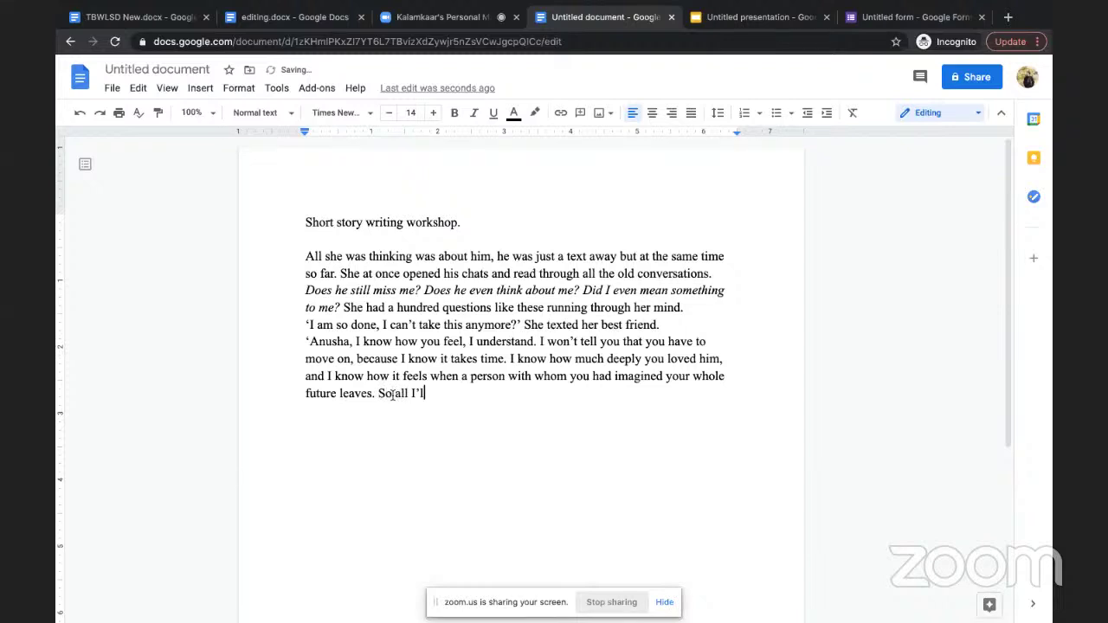
type("s, know that I am")
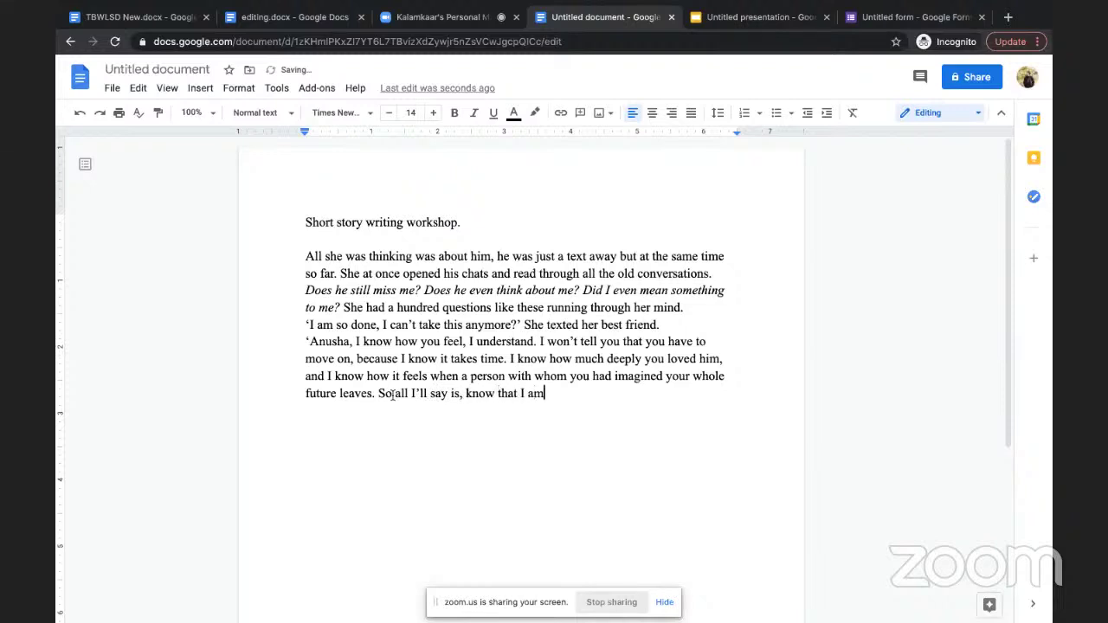
key("BackSpace")
key("BackSpace")
type("m always there ")
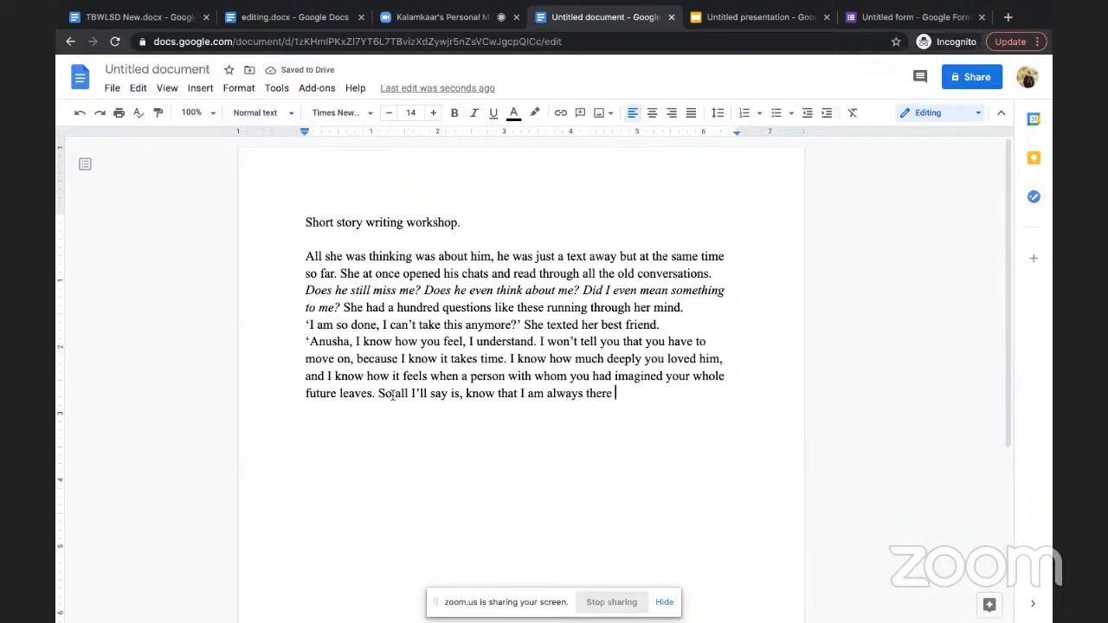
type("for you")
type(".\"")
Write the answer on a new line in double quotation marks: "Thank you," the friend's name, "this means a lot to me."
key("Return")
type("\"Tha")
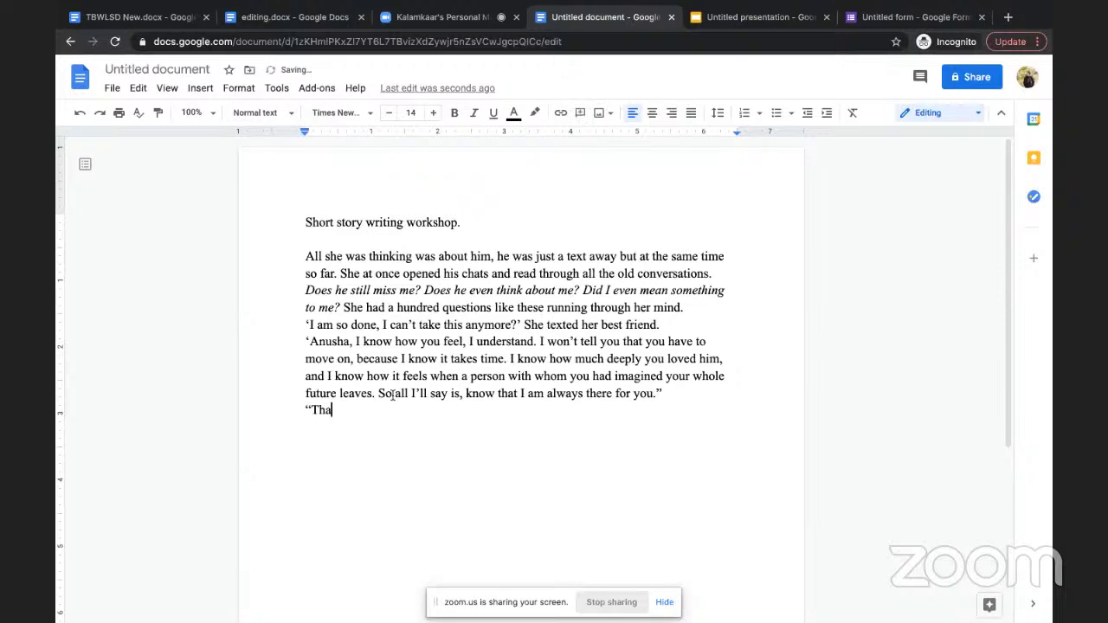
type("nk you, Gopika")
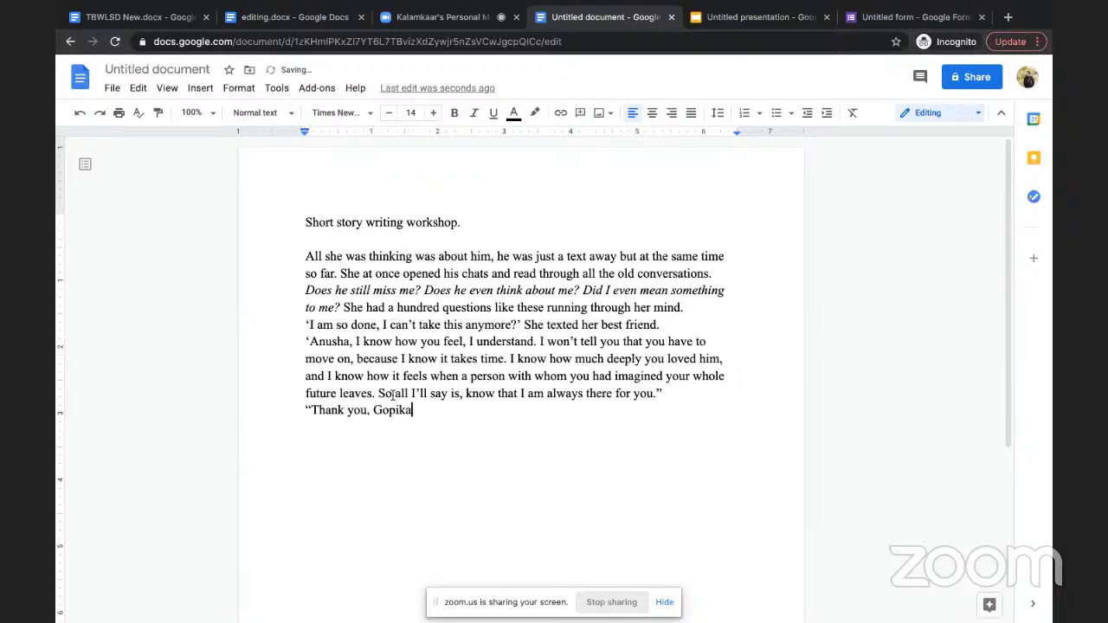
type(", this means a lot t")
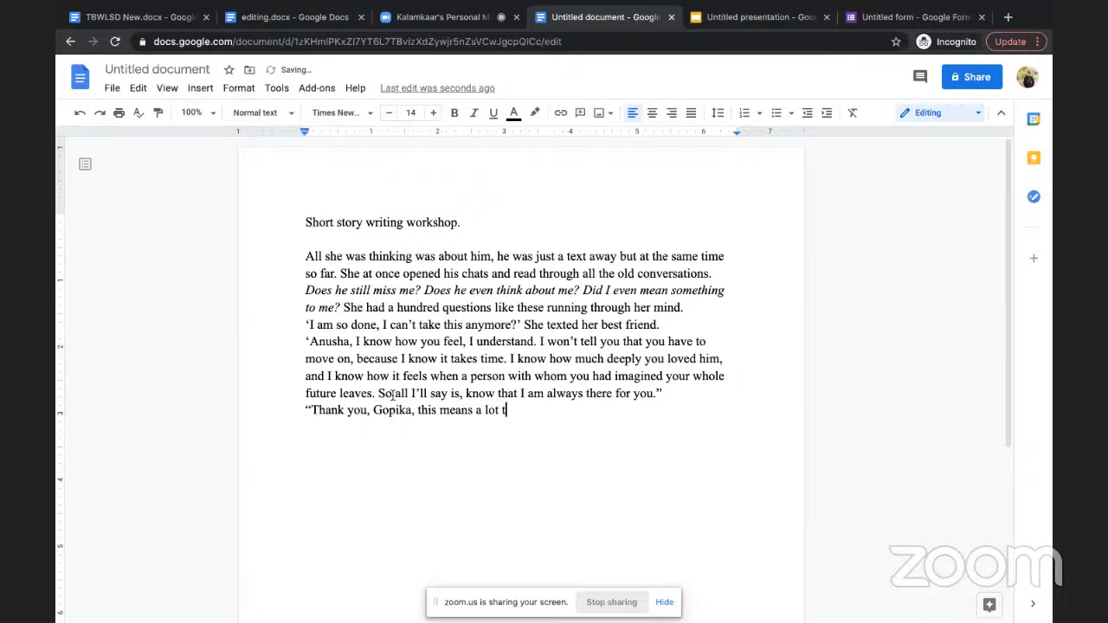
type("o me.\"")
Write "While she was typing.. Her phone rang.." on a new line, correcting "rung" to "rang"
key("Return")
type("While she was typing")
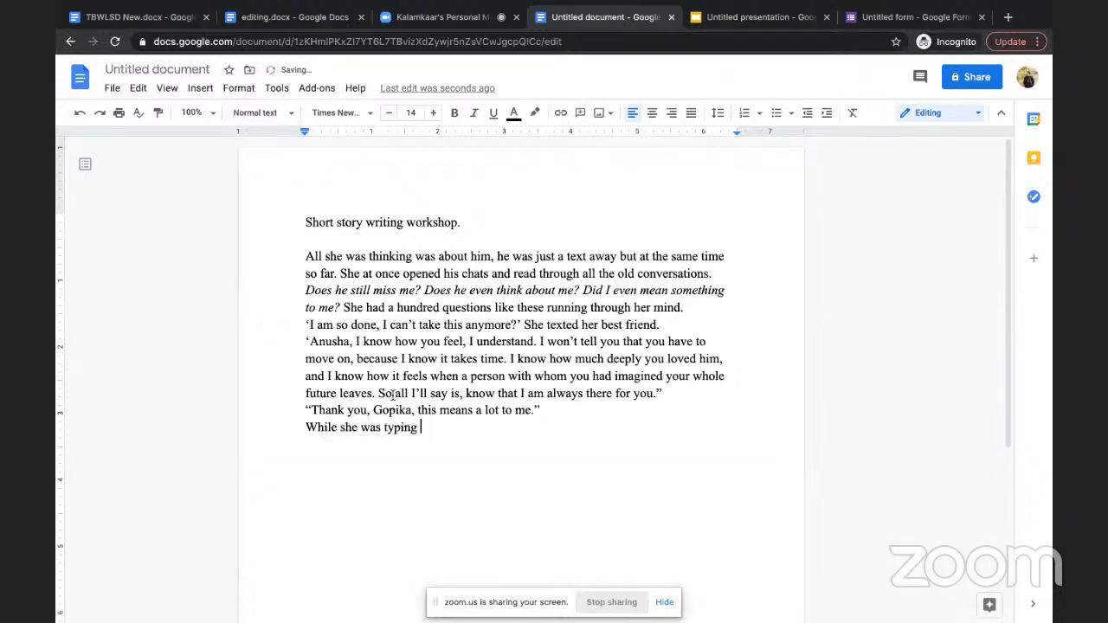
key("BackSpace")
type(".. Her phone rung.")
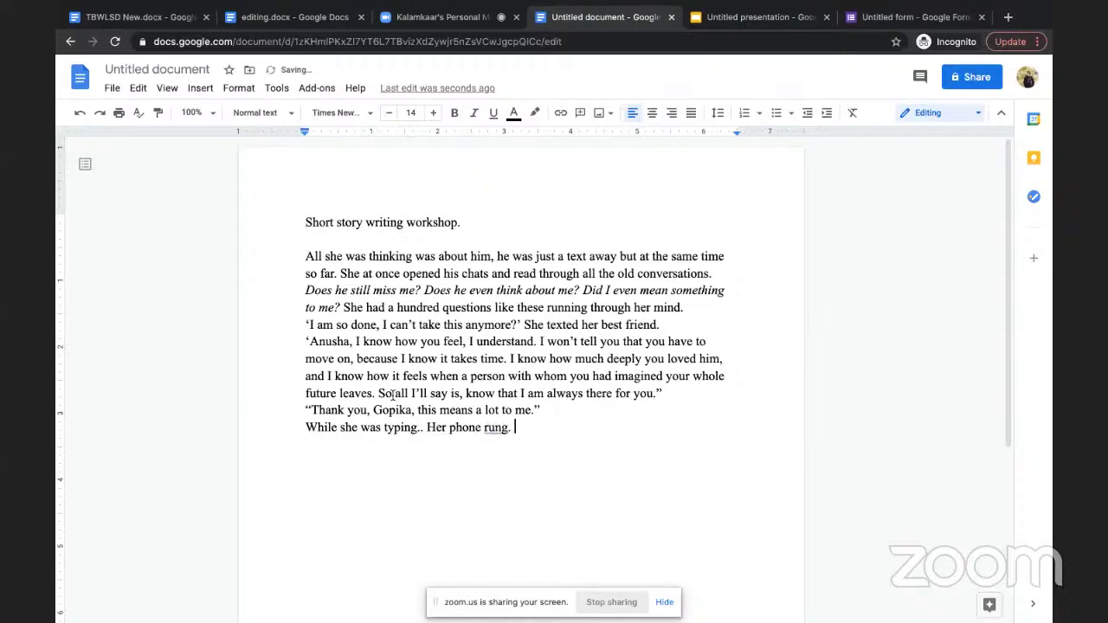
type(".")
left_click(496, 428)
left_click(501, 406)
left_click(522, 428)
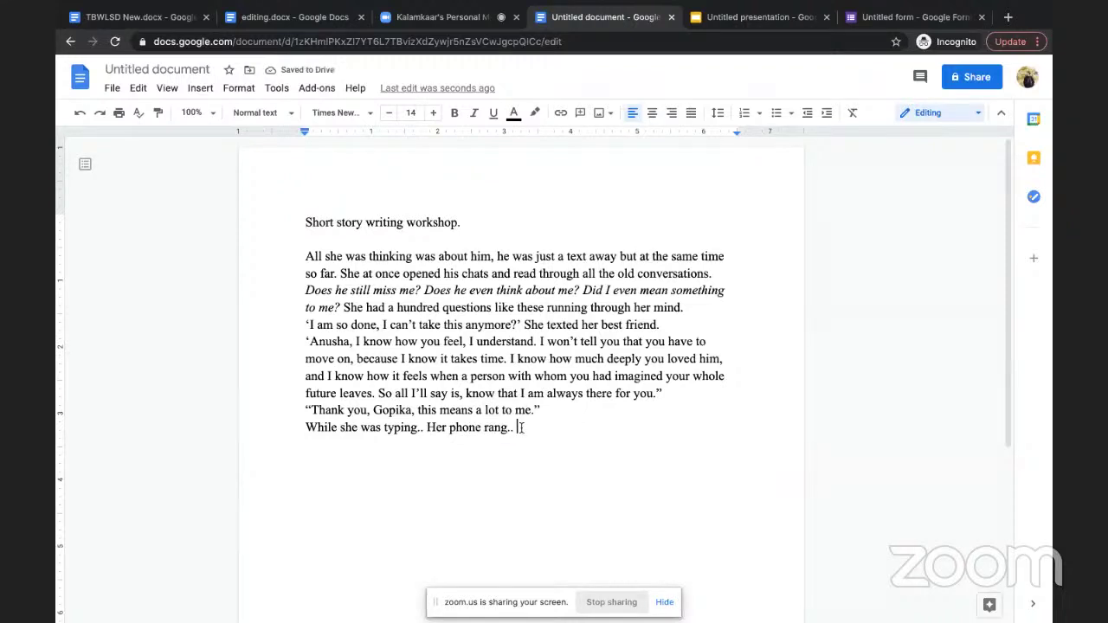
Continue the paragraph with "It was him. The person who had left her for someone else, calling her after 6 damn months."
type("It was him.")
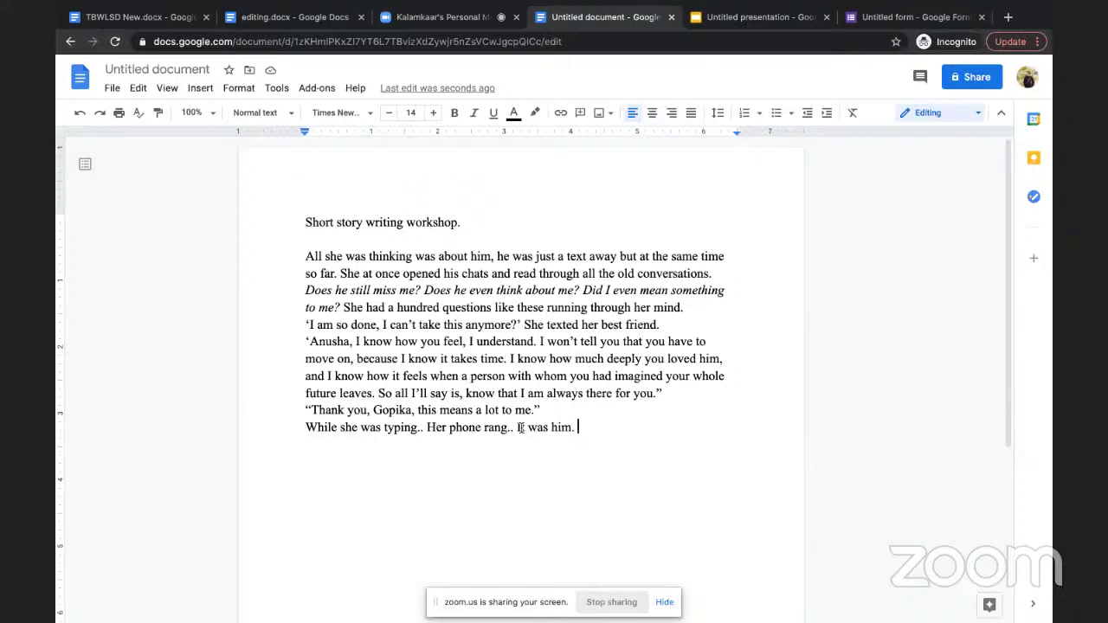
type("The person wh")
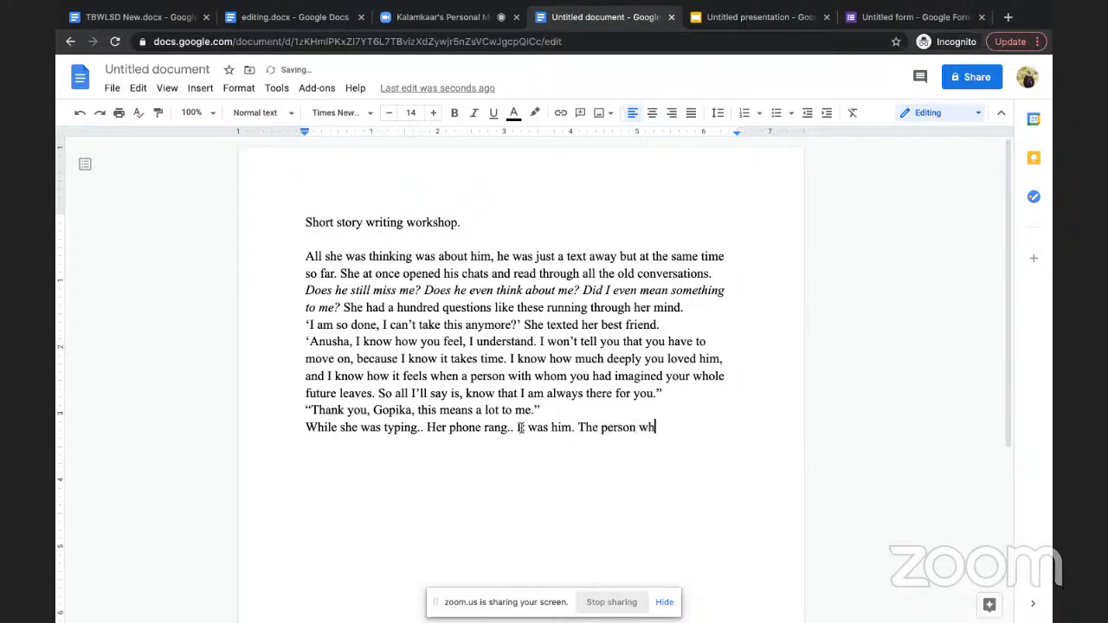
type("o had left her for someone ")
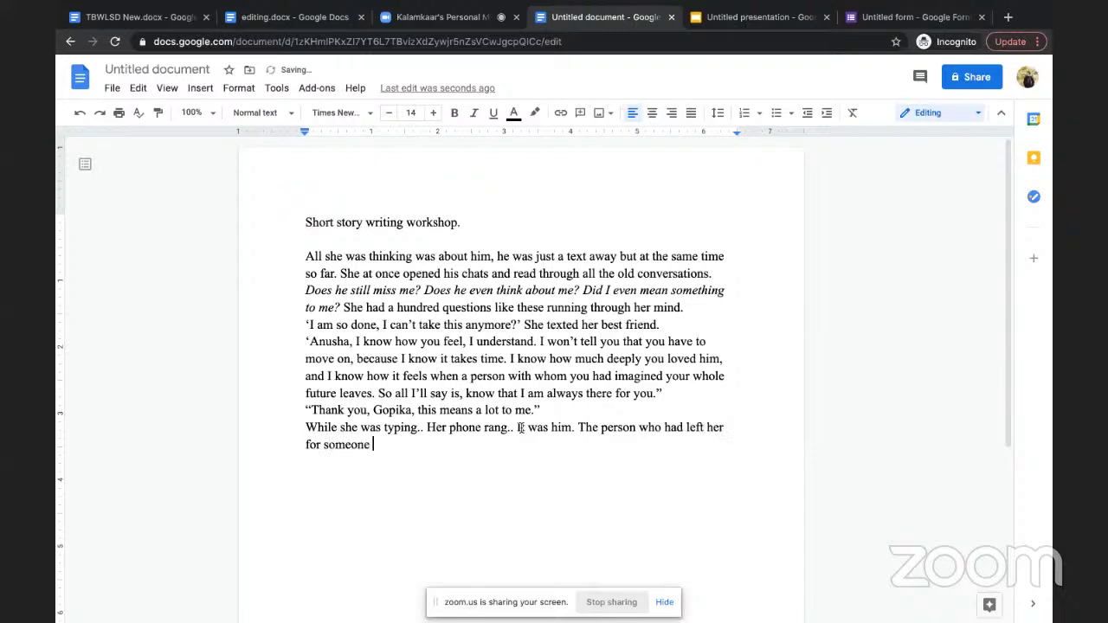
type("else")
type(".")
key("BackSpace")
key("BackSpace")
type(", calling her after")
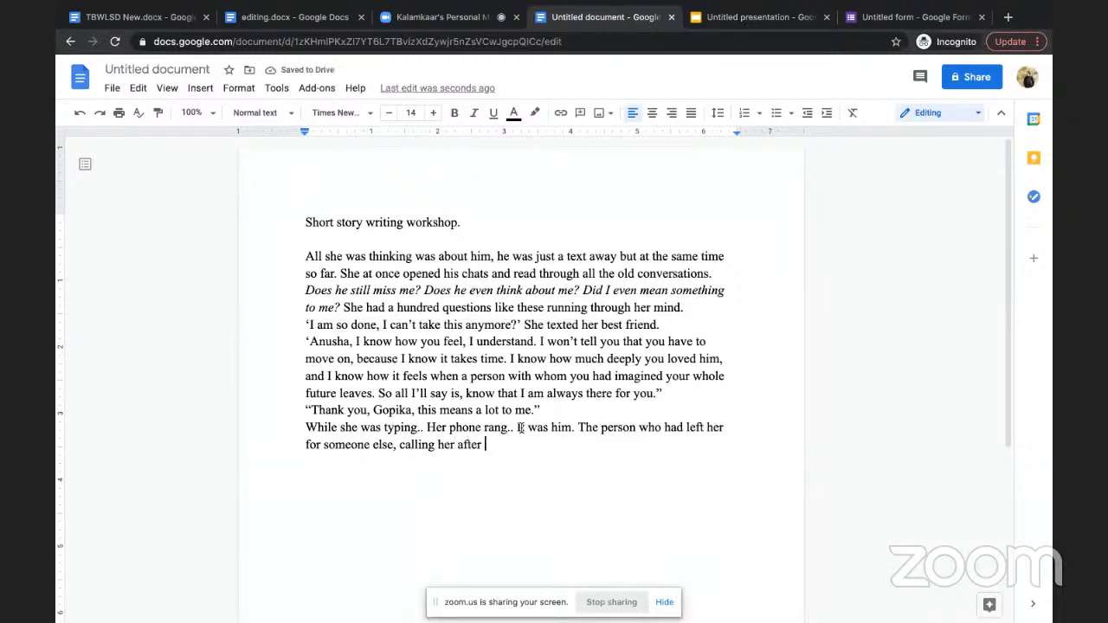
type(" 6 damn months.")
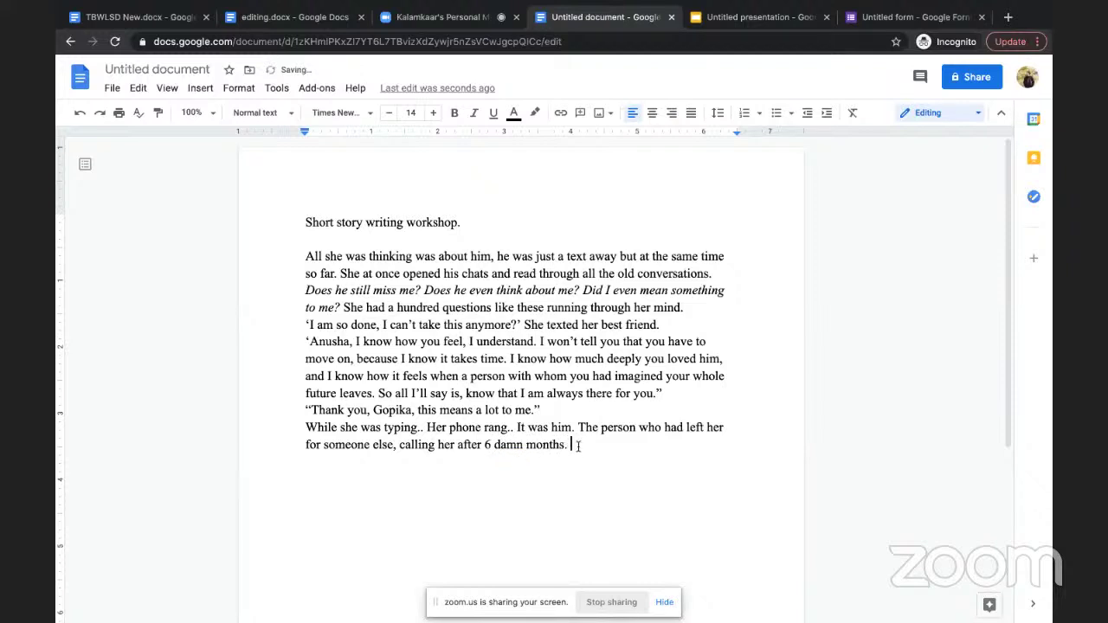
Write "Why did he even have to call? She thought. (To be continued)" on a new line and italicize the question
key("Return")
type("Why did he even ha")
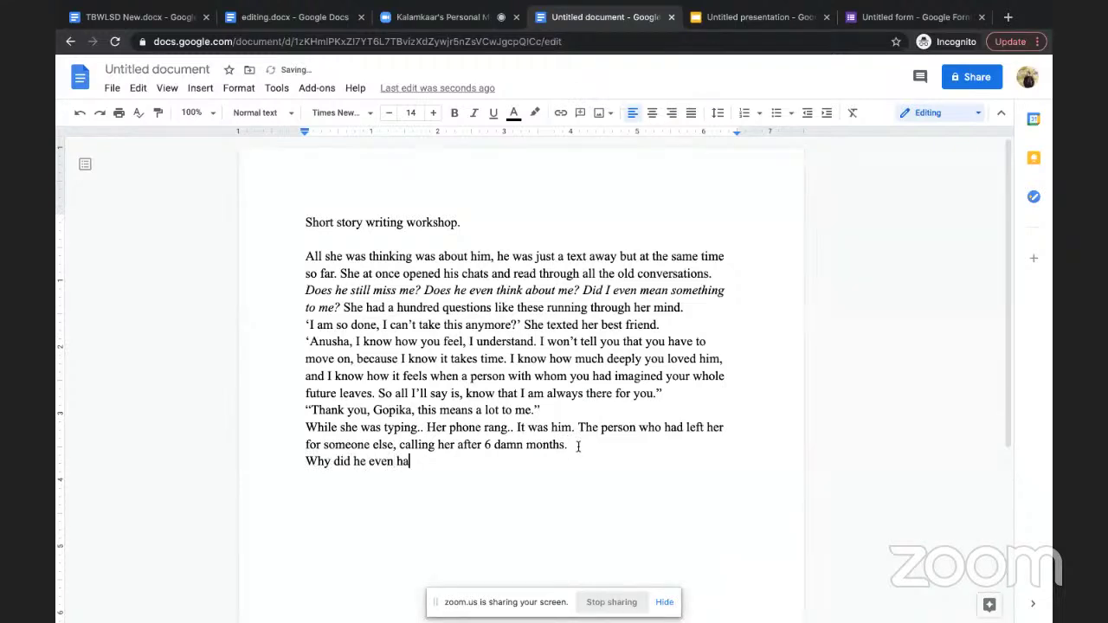
type("ve to call? She th")
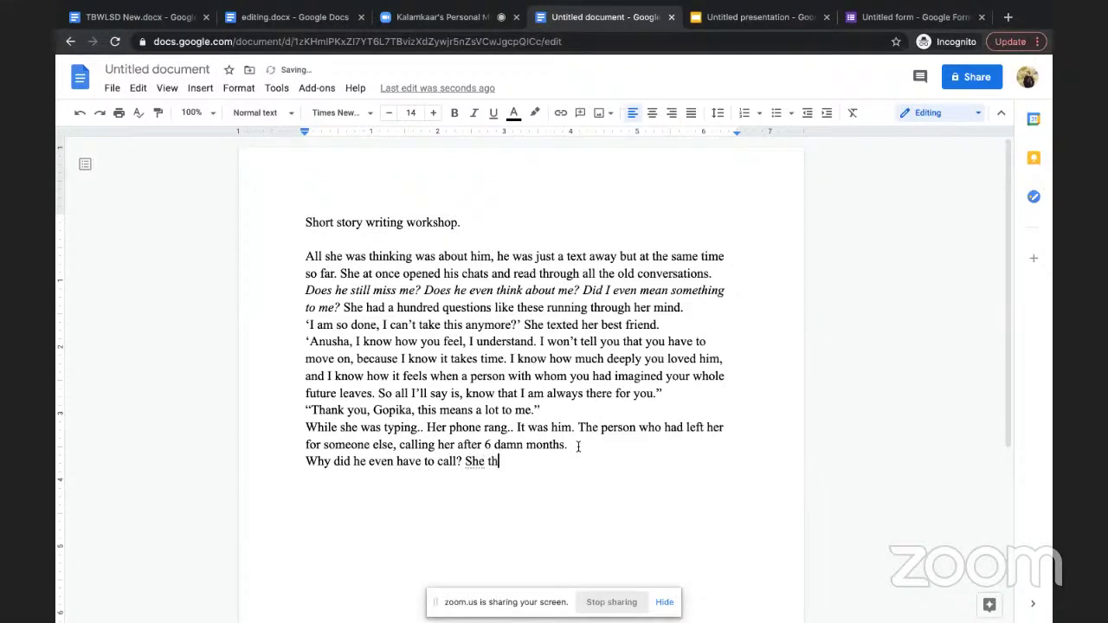
type("ought. (T")
type("o be comn")
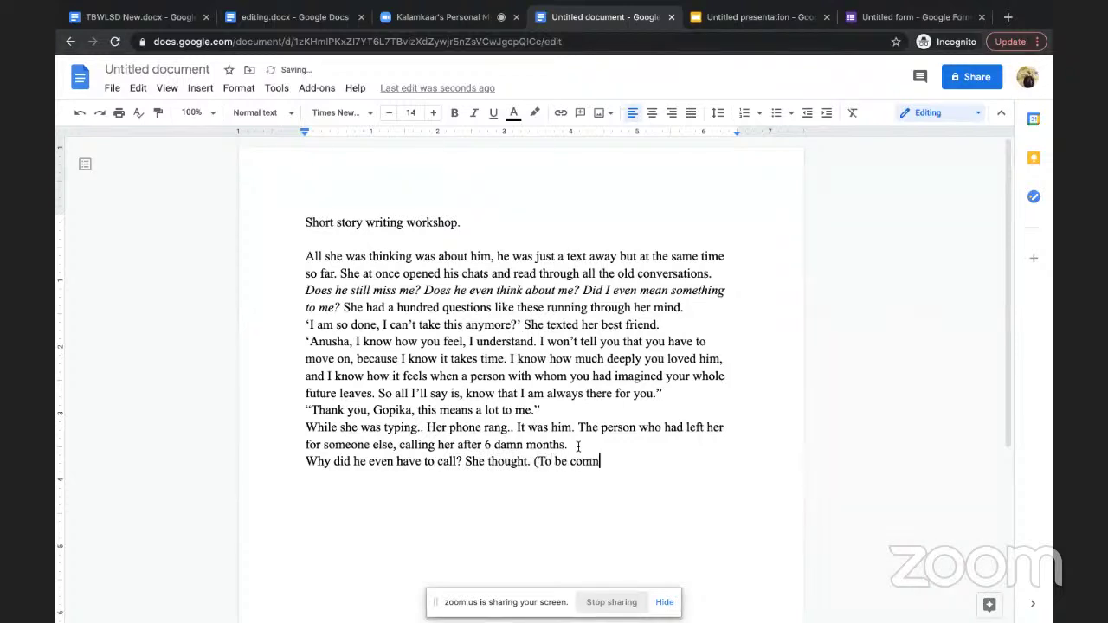
key("BackSpace")
type("tinued)")
left_click_drag(308, 461, 461, 460)
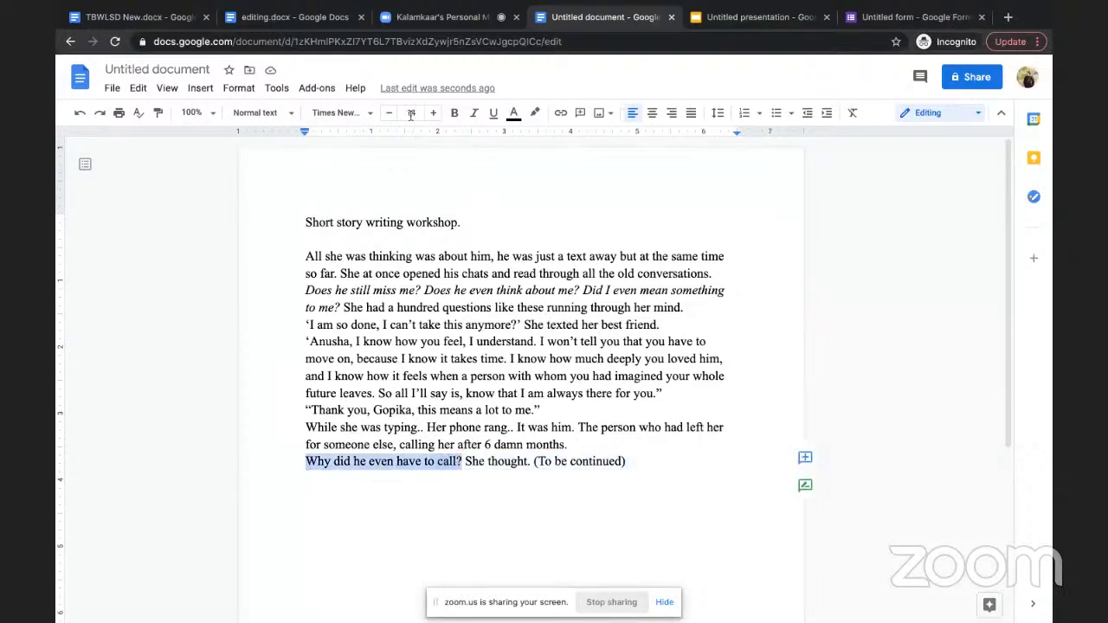
left_click(474, 113)
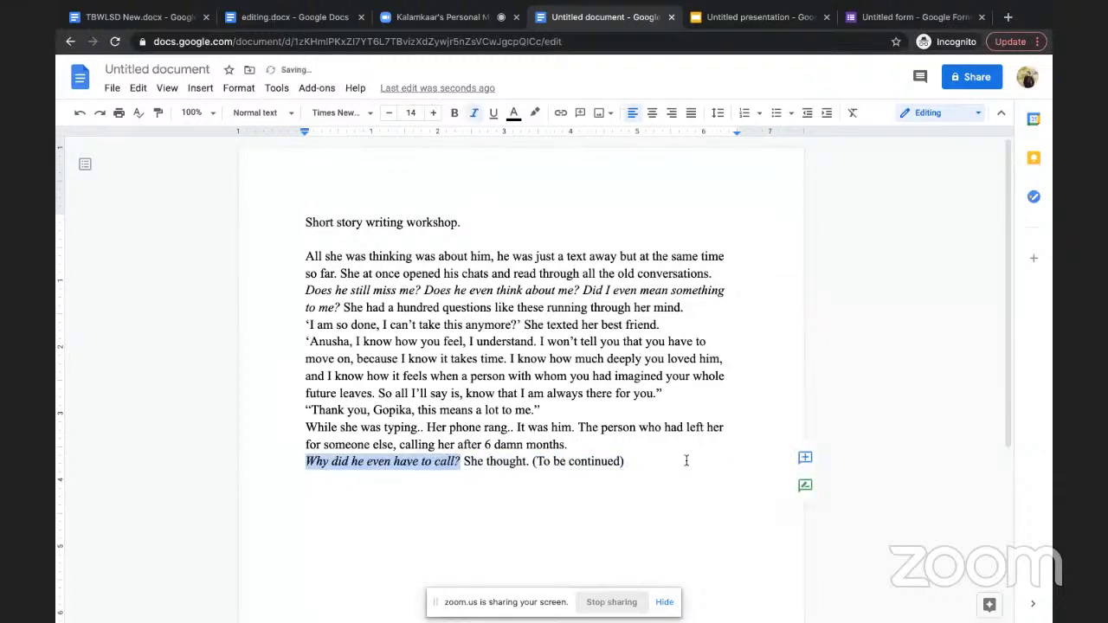
Switch to the submissions form and look through the summary of submitted stories and submitter names
left_click(658, 462)
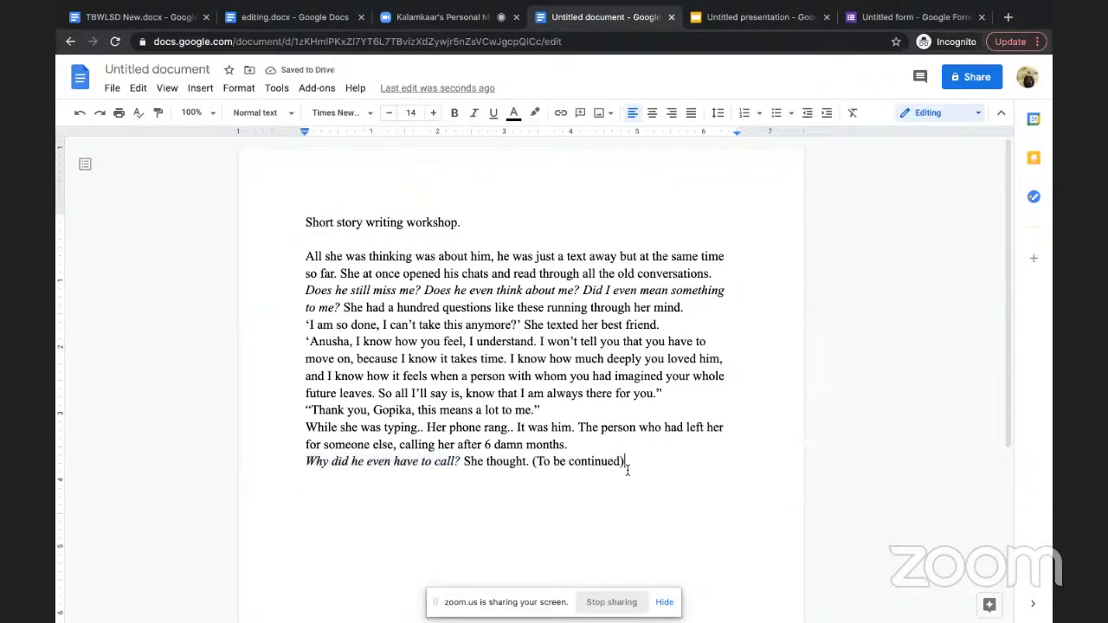
left_click(887, 17)
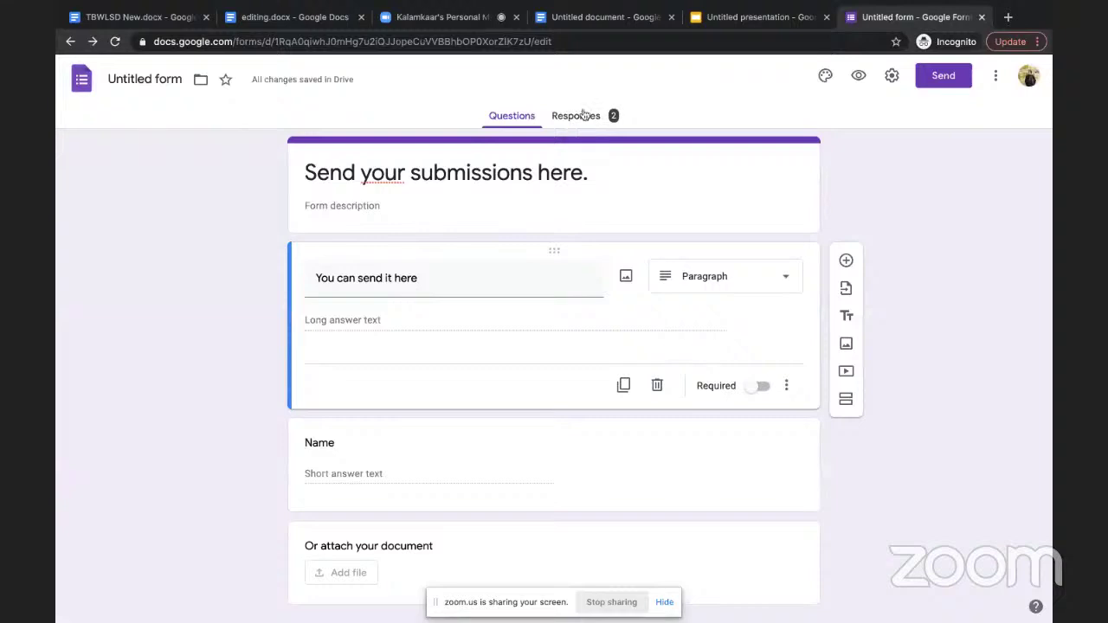
left_click(580, 115)
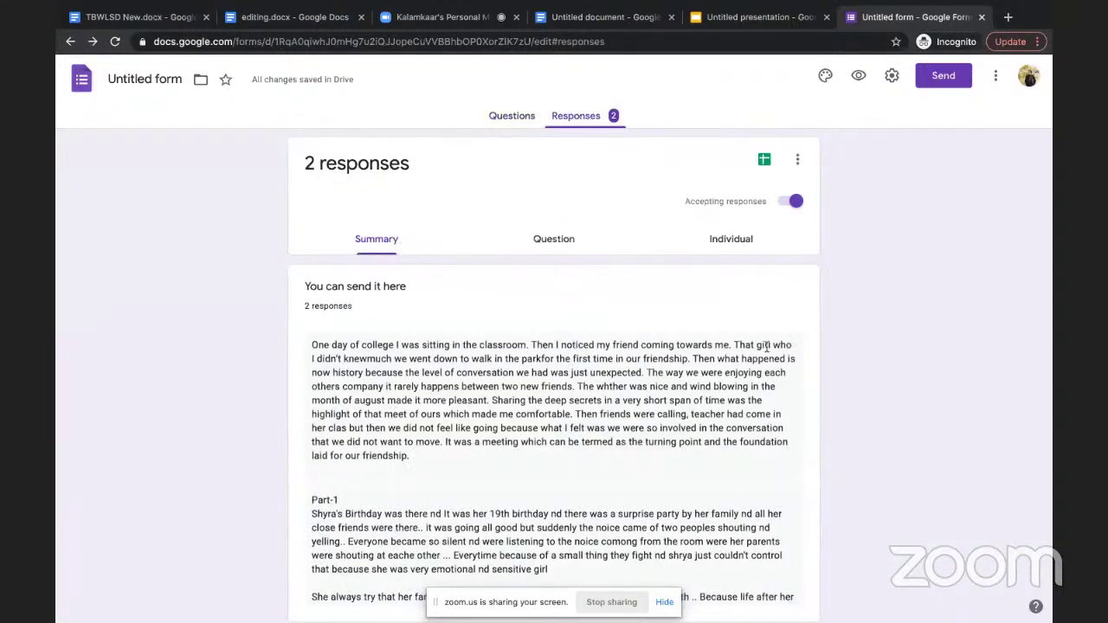
key("alt+Left")
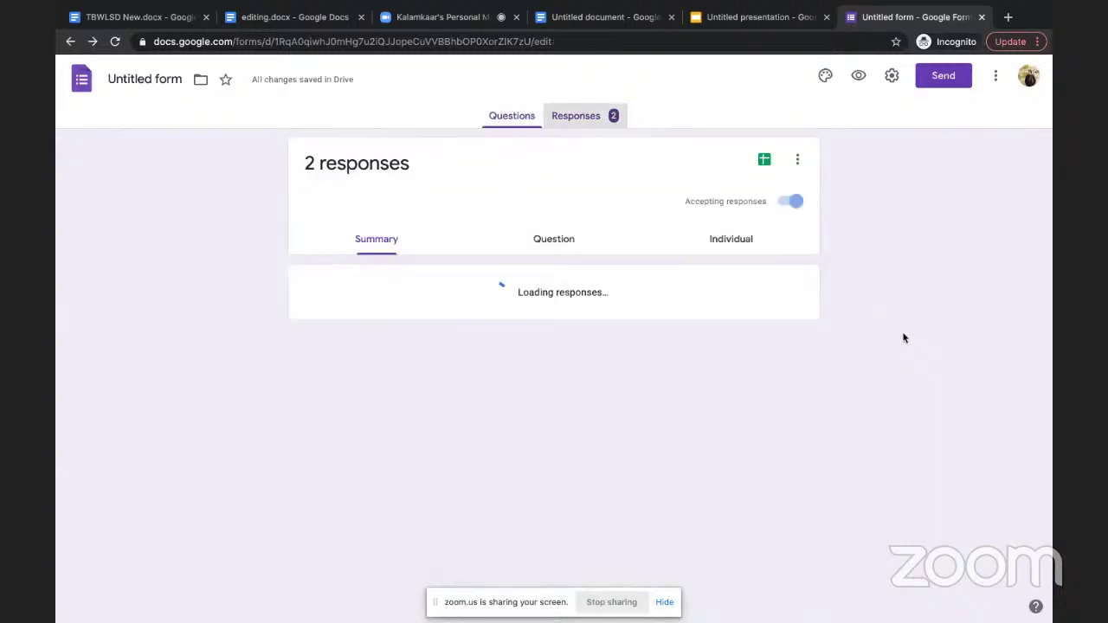
left_click(600, 115)
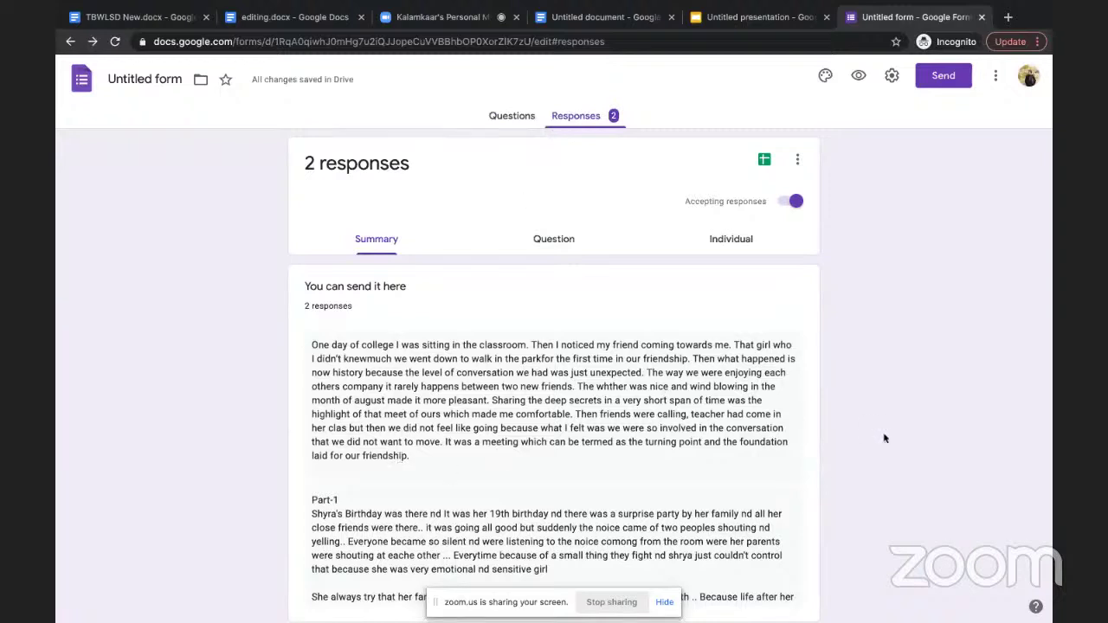
scroll(884, 438, "down", 2)
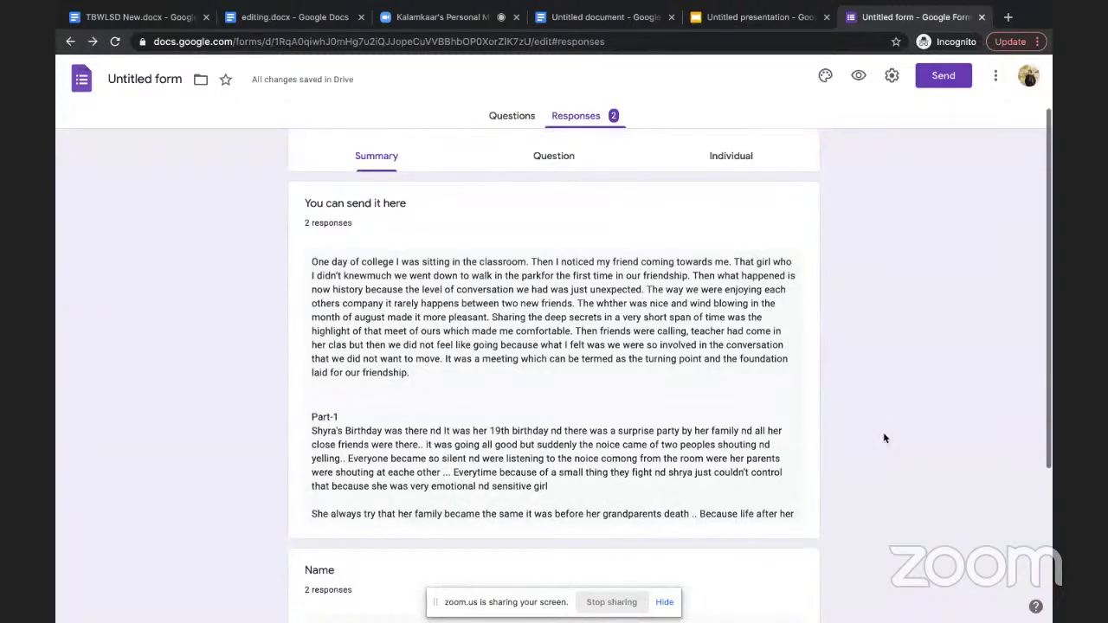
scroll(884, 438, "down", 3)
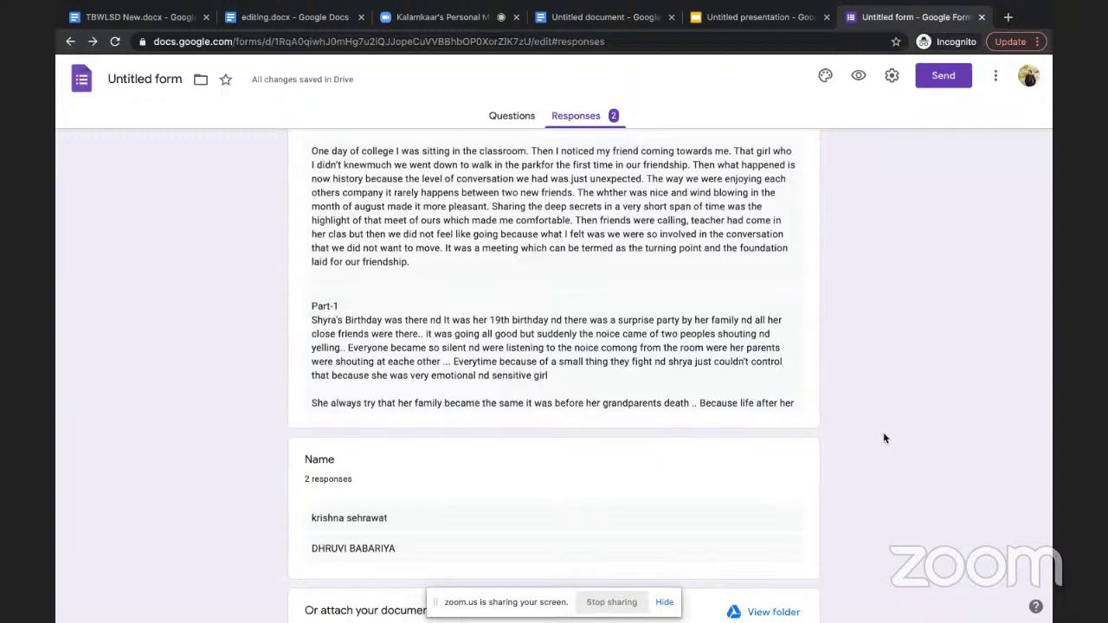
scroll(883, 438, "up", 1)
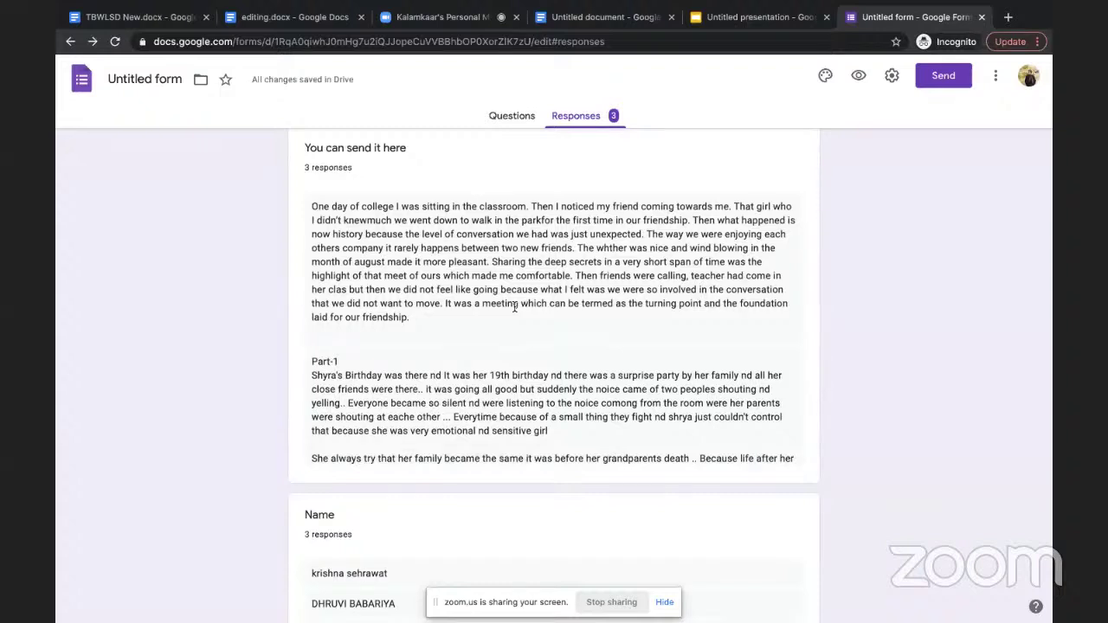
Switch to the Zoom meeting and unmute the microphone to speak, muting it again when done
left_click(425, 23)
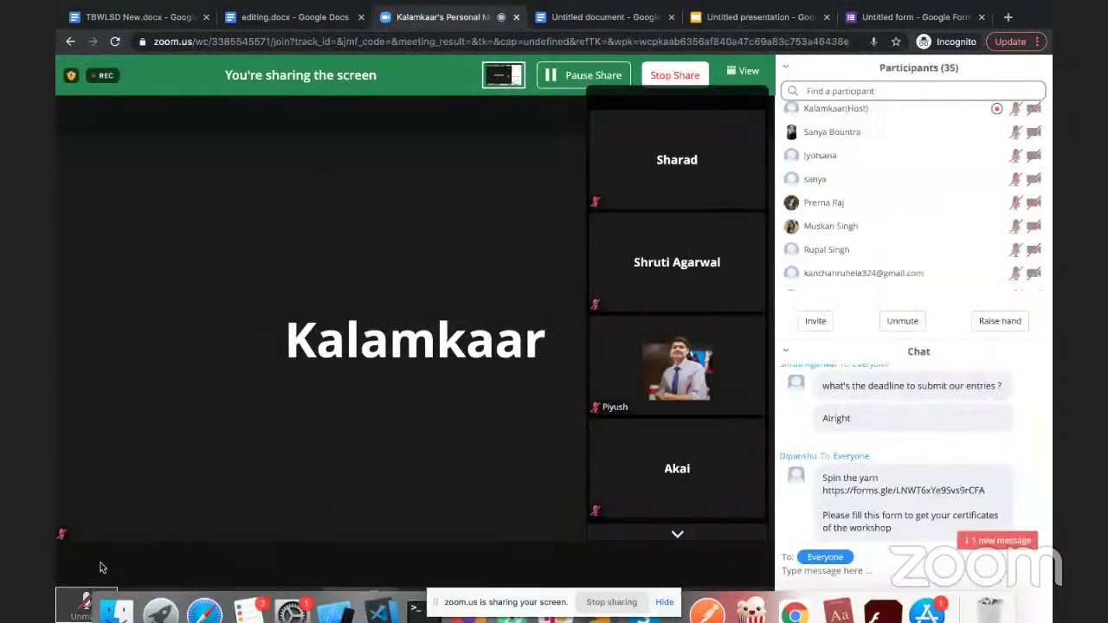
left_click(88, 601)
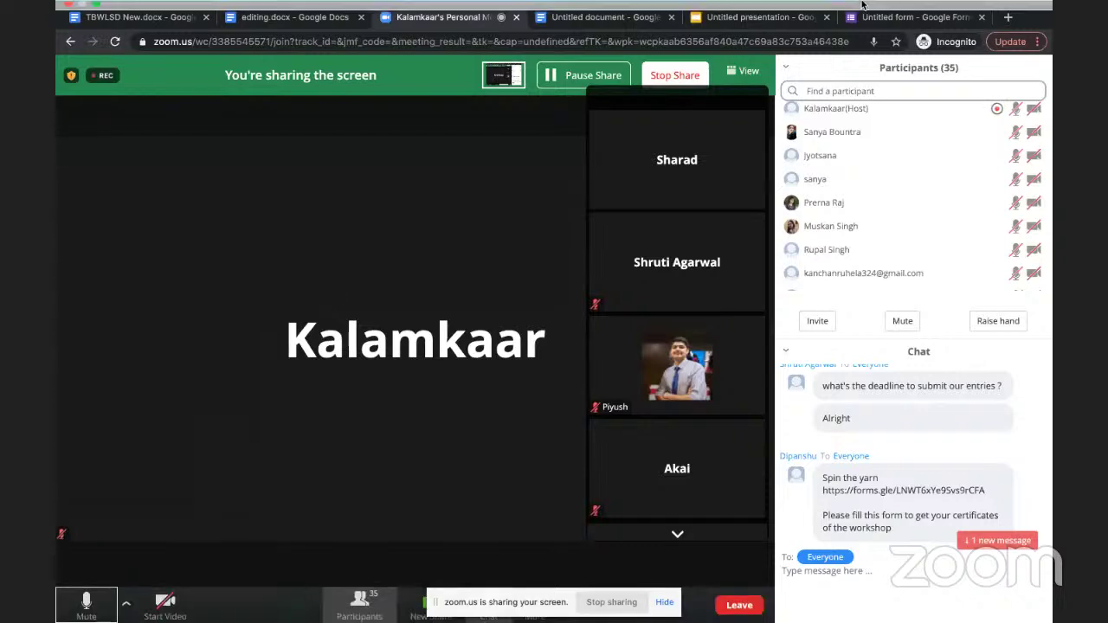
mouse_move(862, 7)
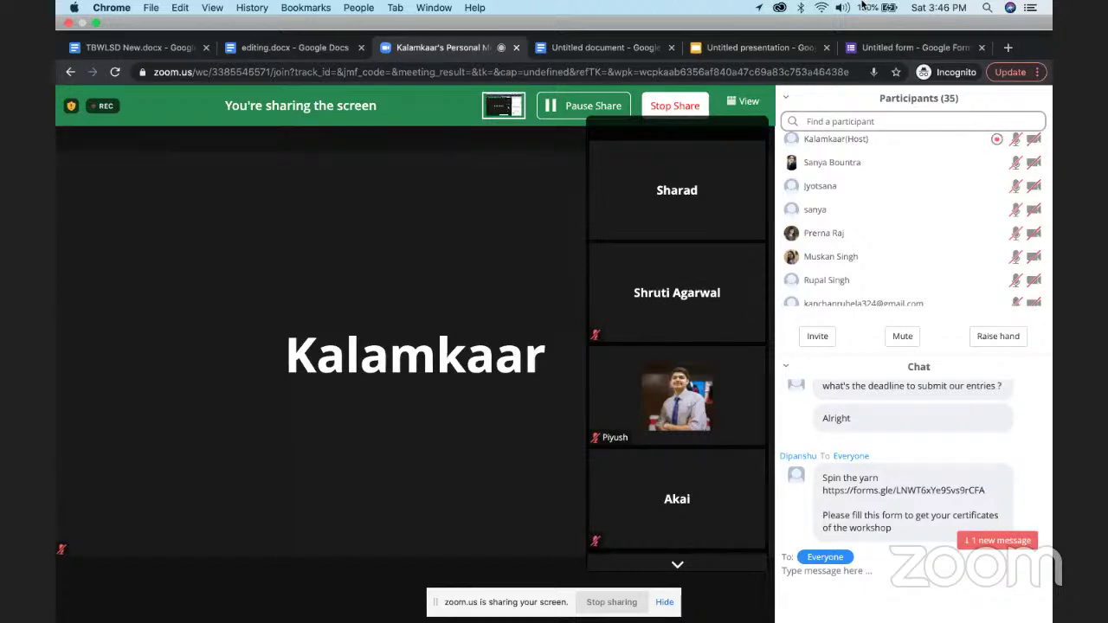
mouse_move(110, 620)
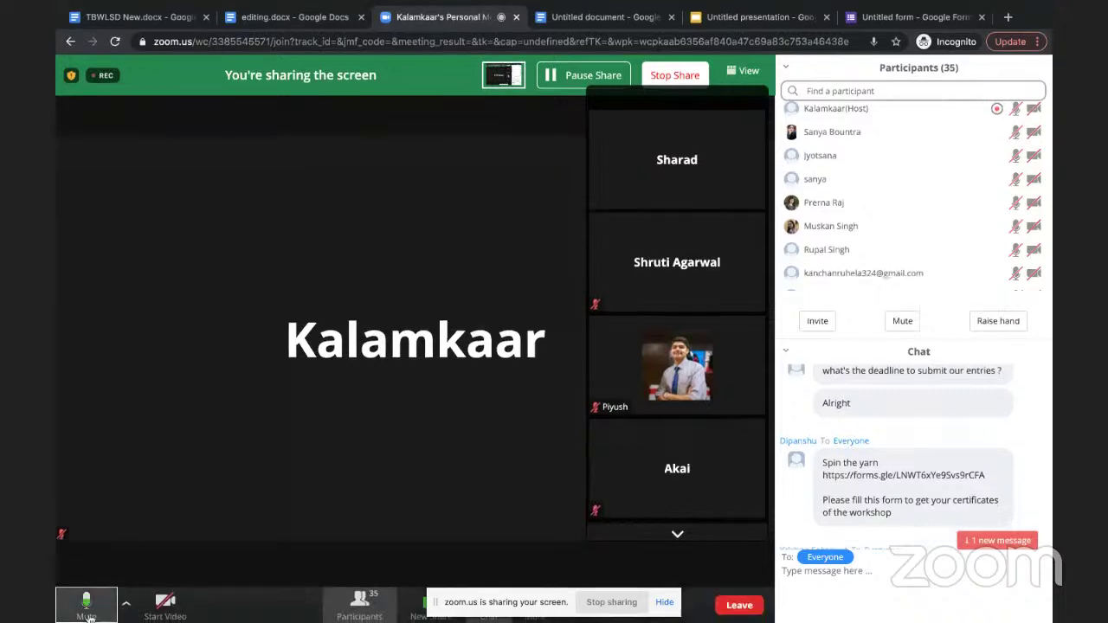
left_click(87, 605)
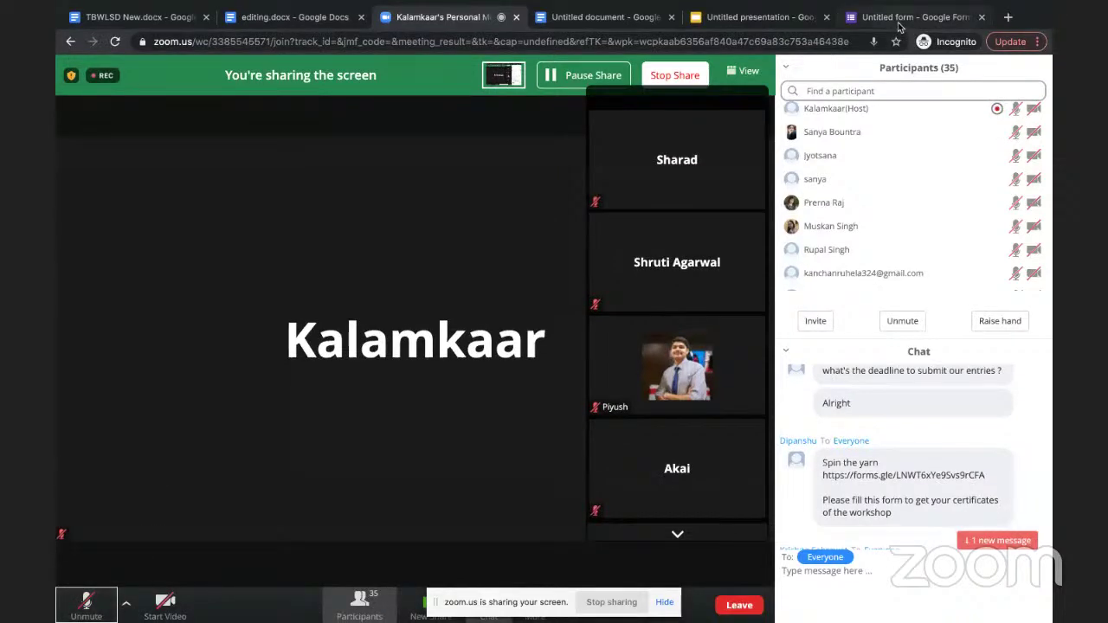
Return to the submissions form, reload it and examine the updated responses down to the attached documents
left_click(900, 21)
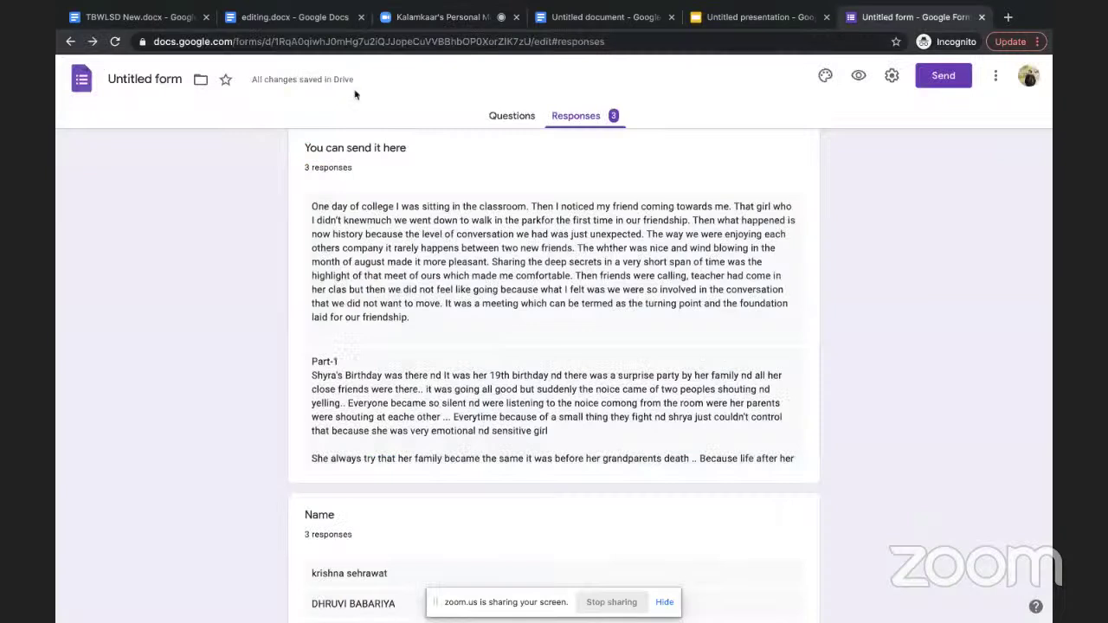
left_click(115, 42)
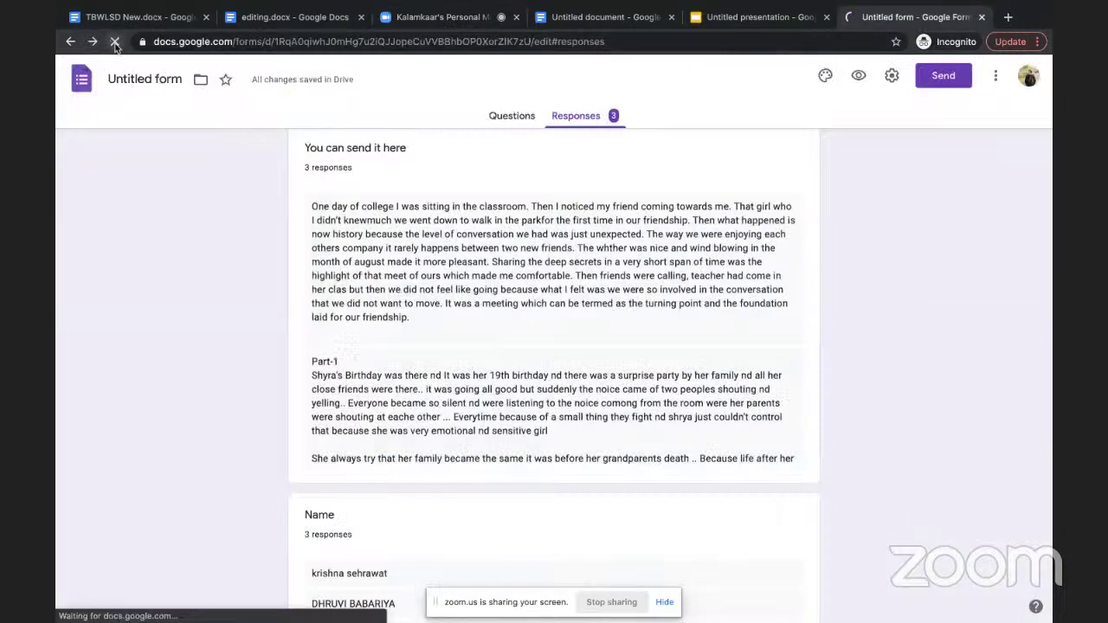
left_click(588, 119)
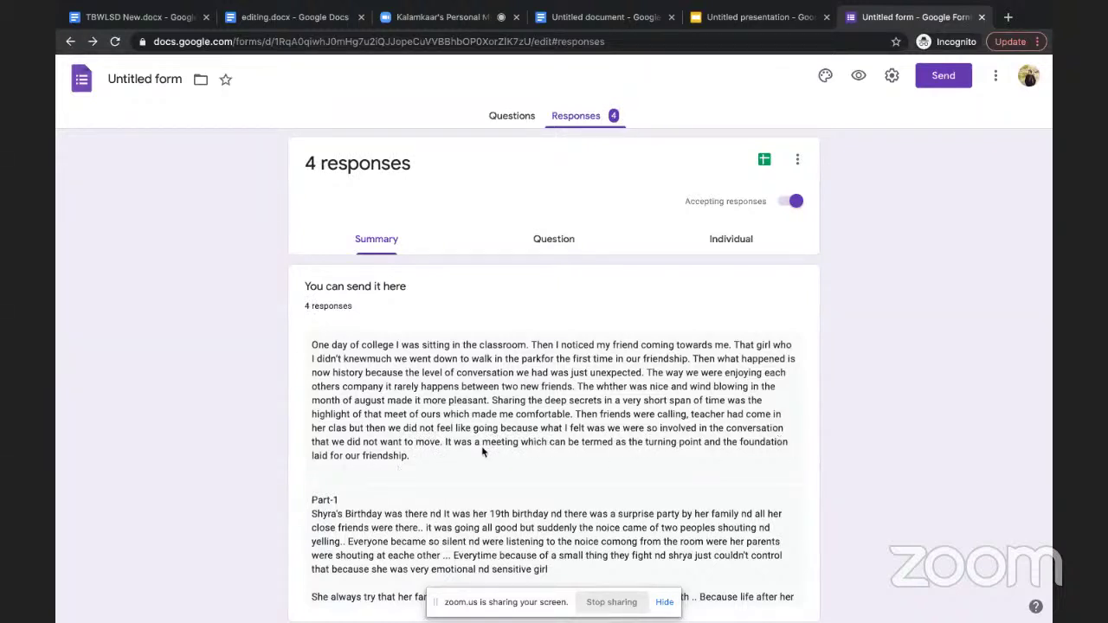
scroll(890, 418, "down", 3)
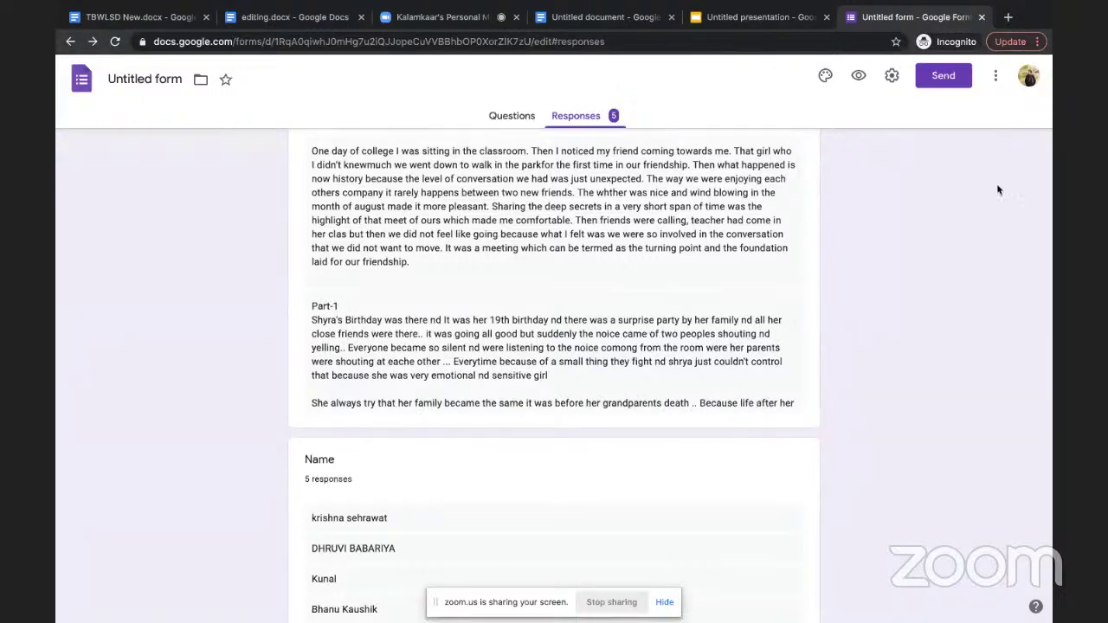
scroll(960, 289, "down", 5)
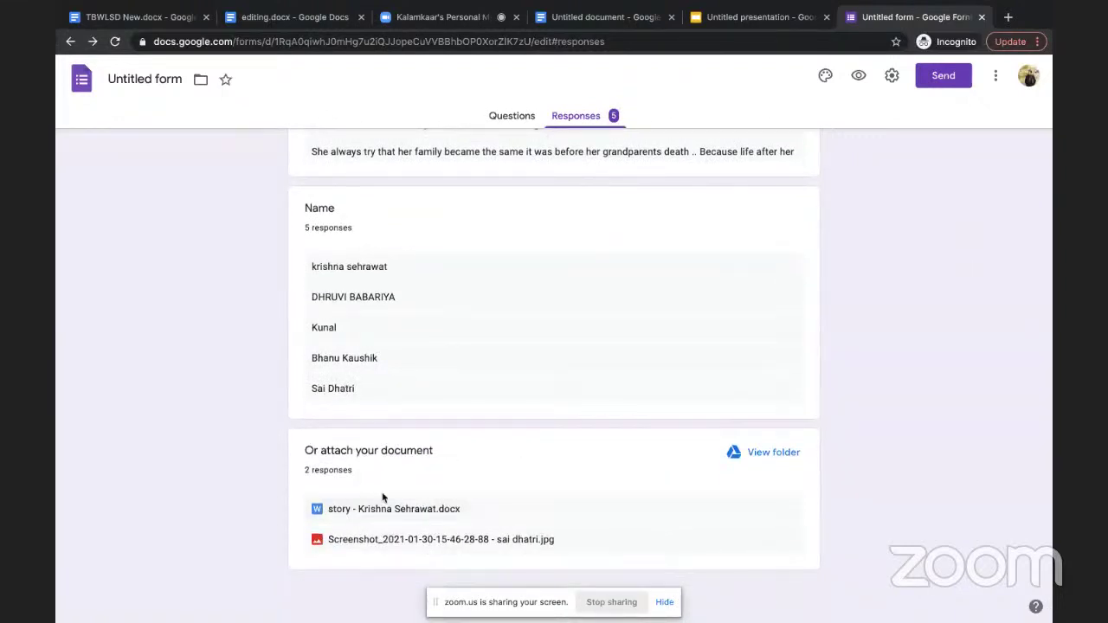
View the attached story document, close it and open the attached screenshot image from the form responses
left_click(408, 511)
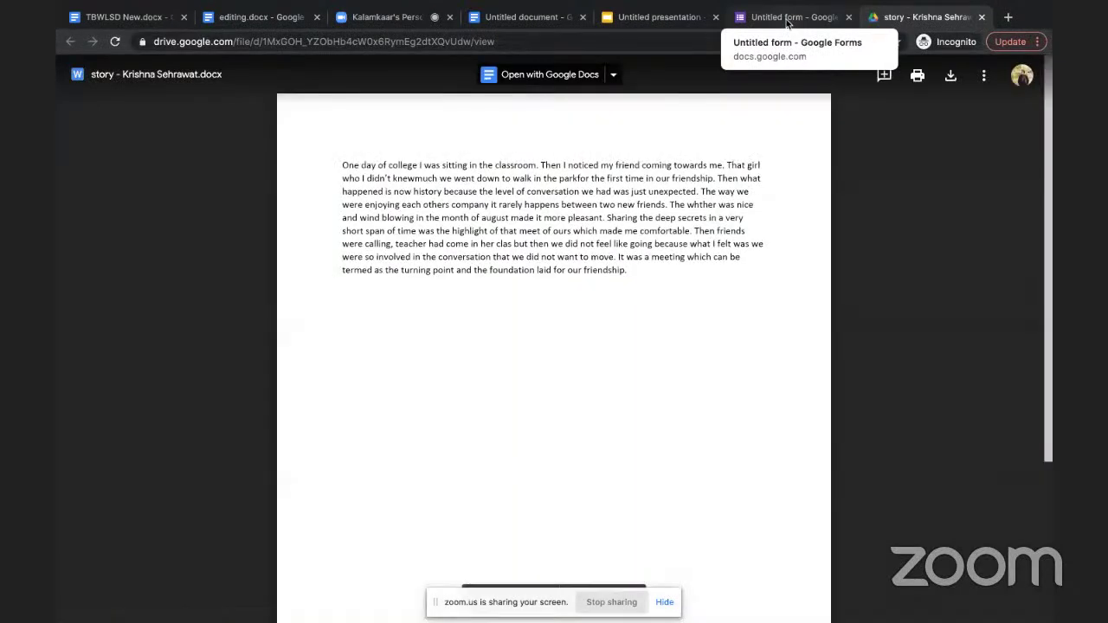
left_click(982, 18)
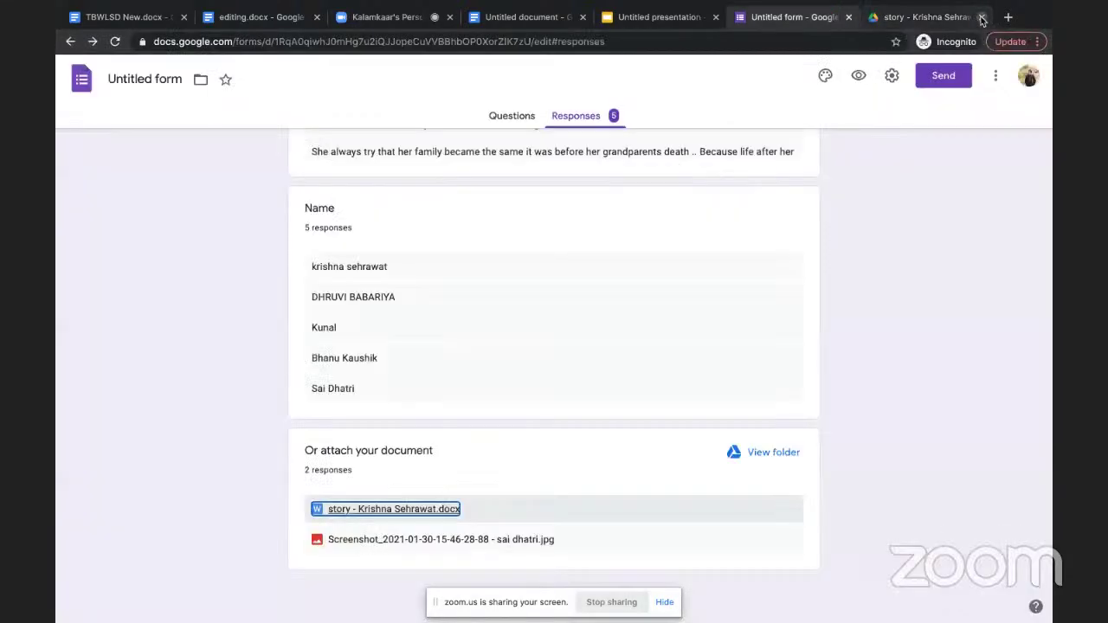
left_click(436, 540)
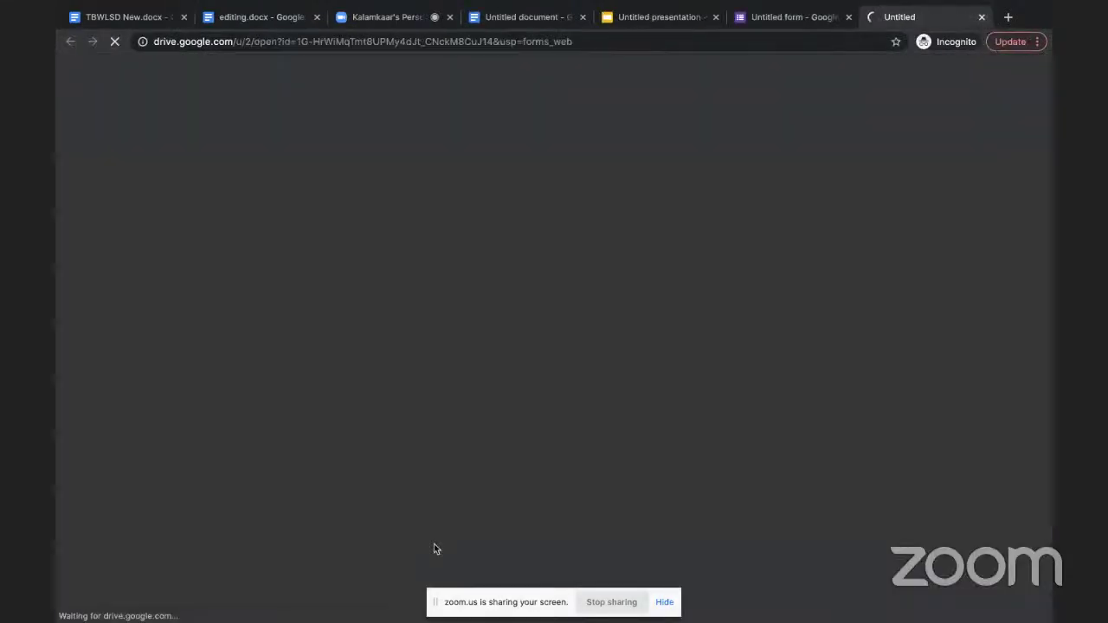